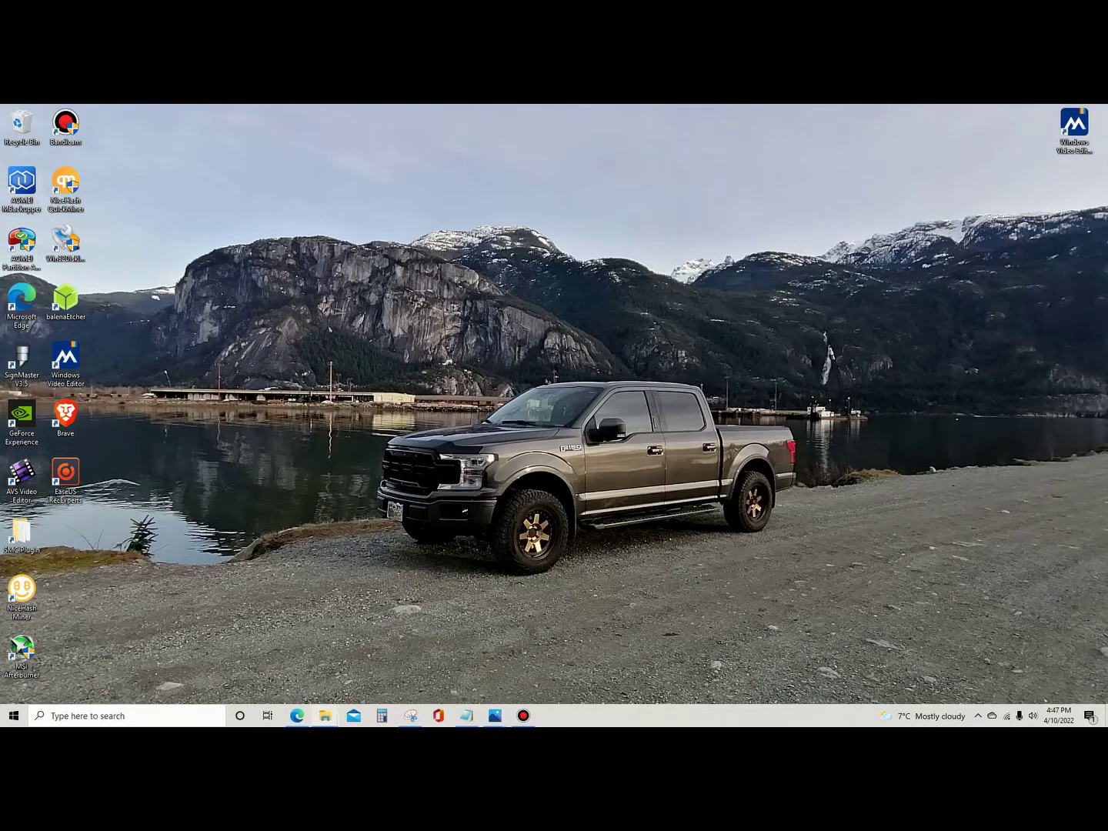
# Close the two open folder windows, New folder and Program Files (x86)
pyautogui.moveTo(325, 715)
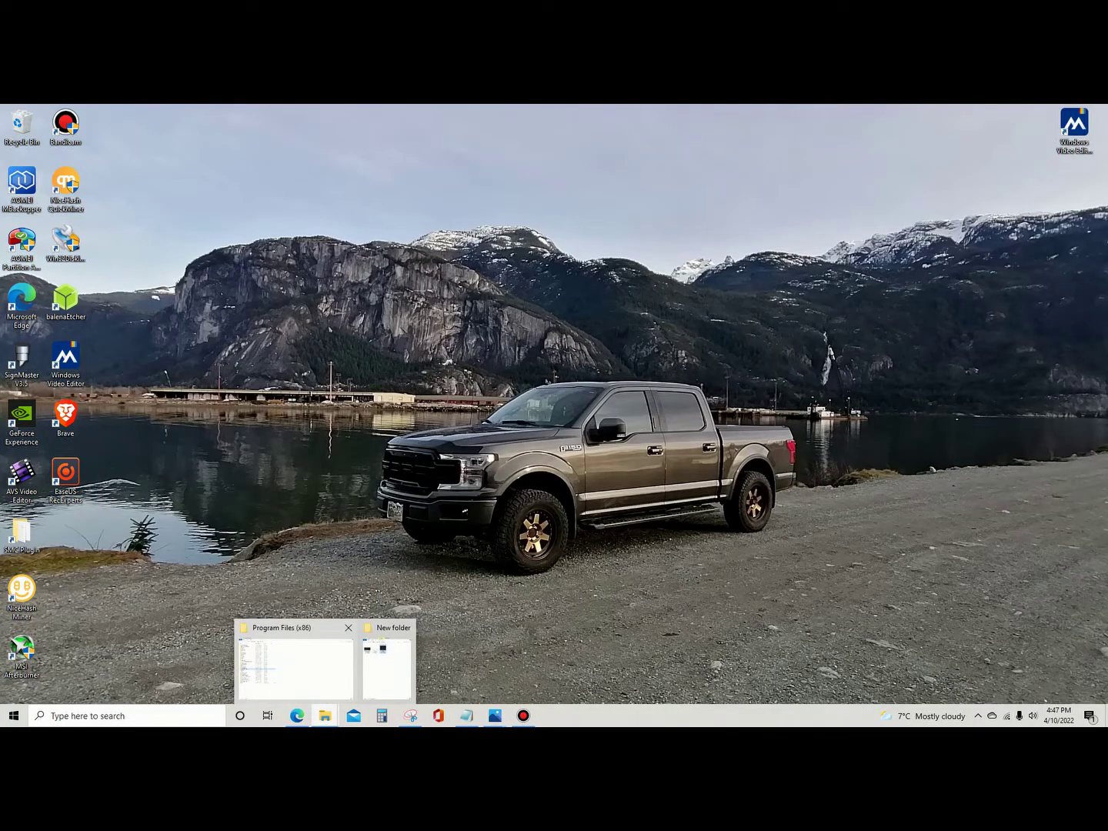
pyautogui.click(406, 627)
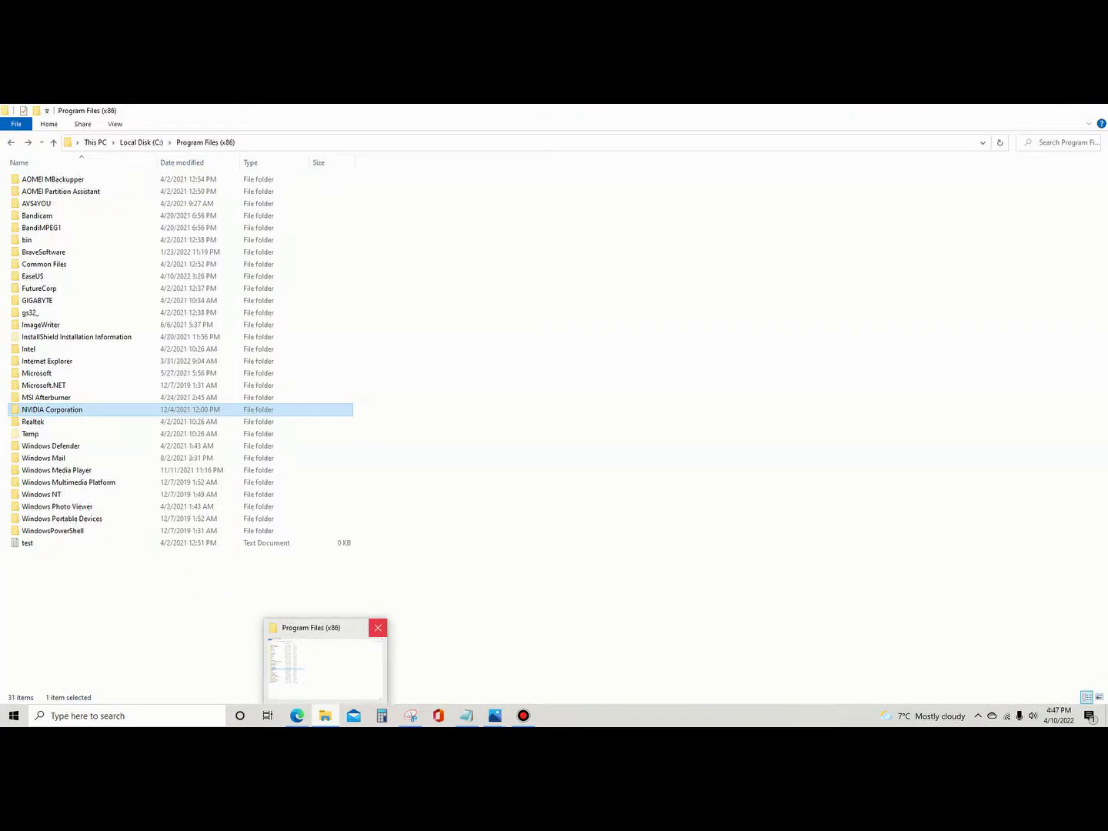
pyautogui.click(378, 627)
# Open a new File Explorer window and go to Local Disk (C:)
pyautogui.press('super+e')
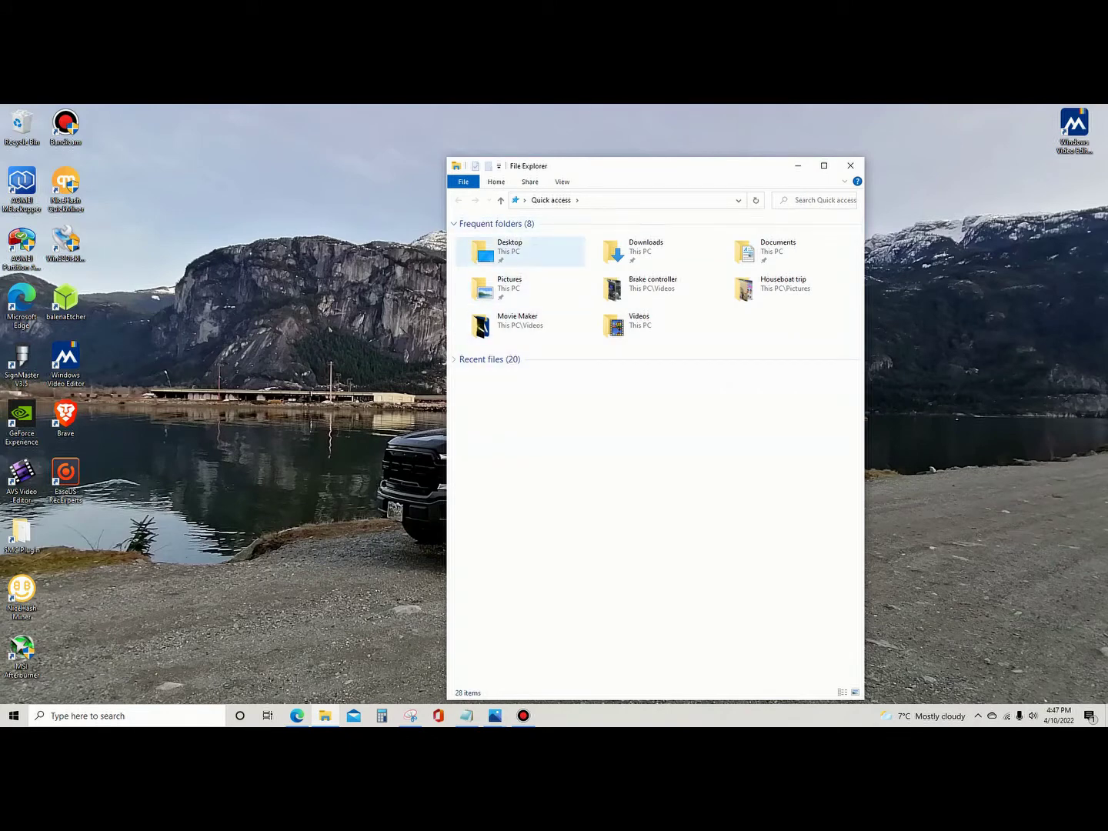
pyautogui.press('Return')
pyautogui.hotkey('alt', 'Up')
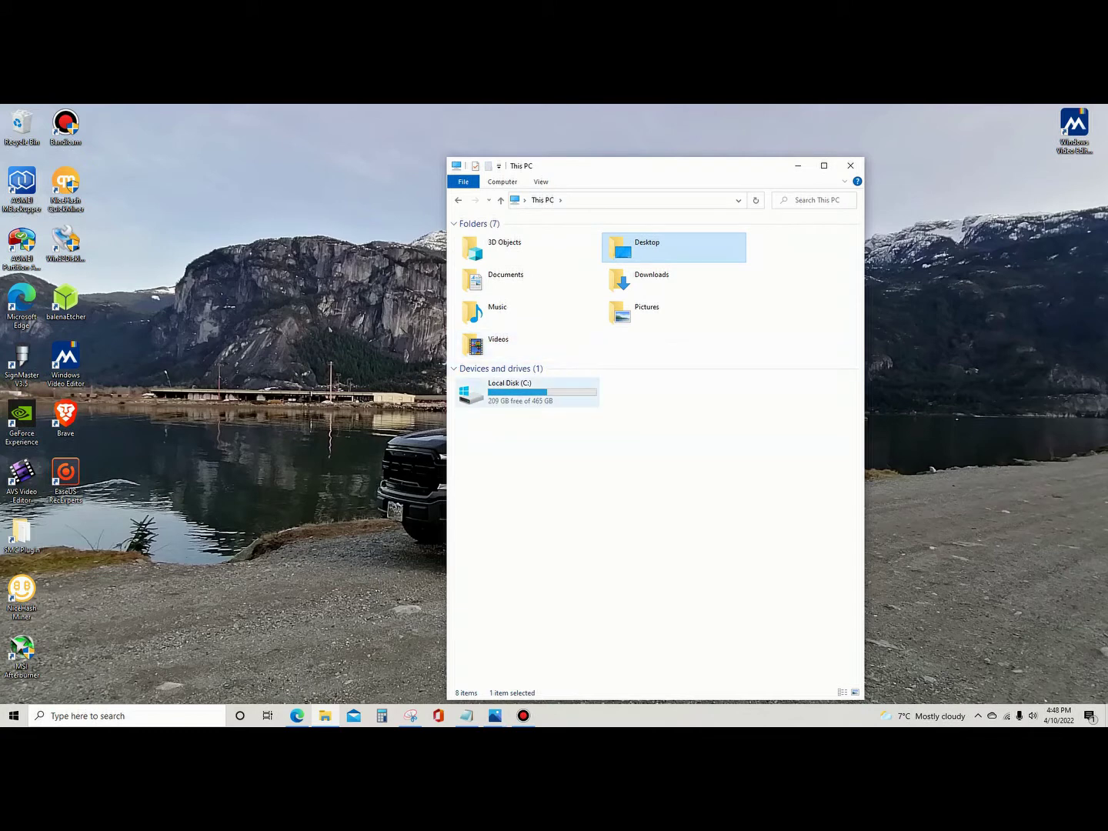
pyautogui.press('End')
pyautogui.press('Return')
# Widen the Local Disk (C:) window and reposition it near the middle of the desktop
pyautogui.click(824, 166)
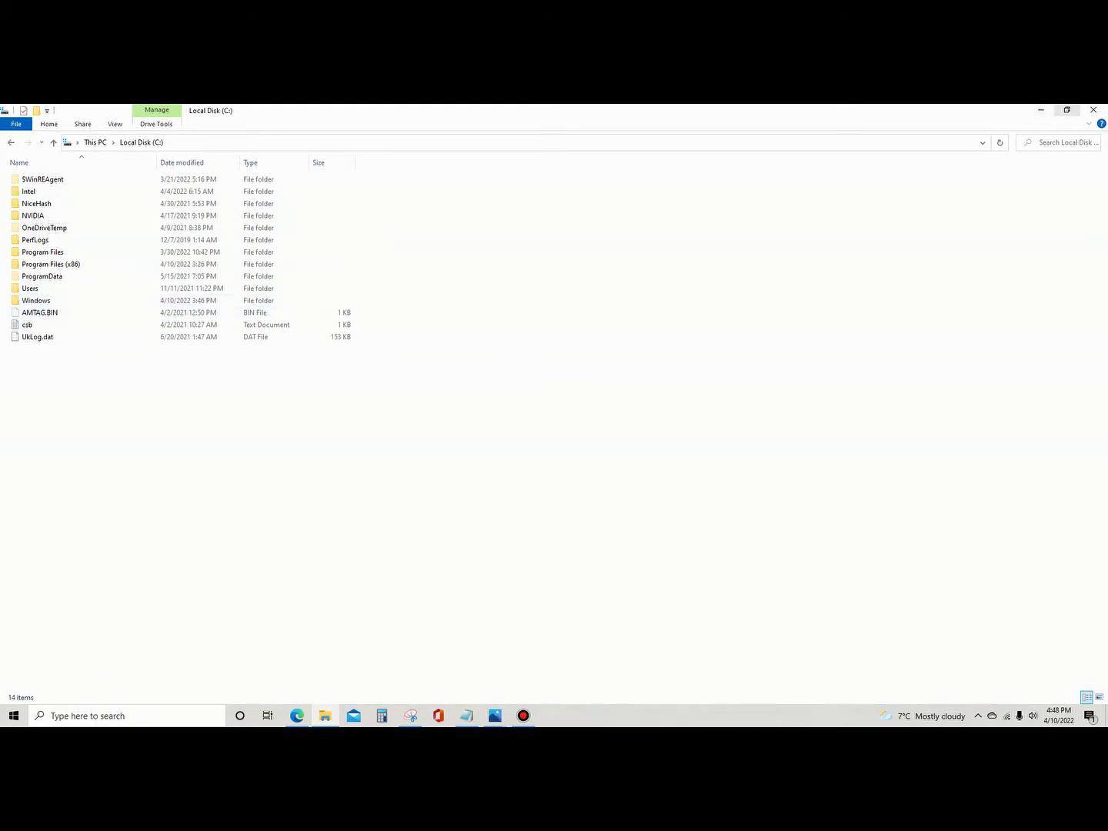
pyautogui.click(1066, 109)
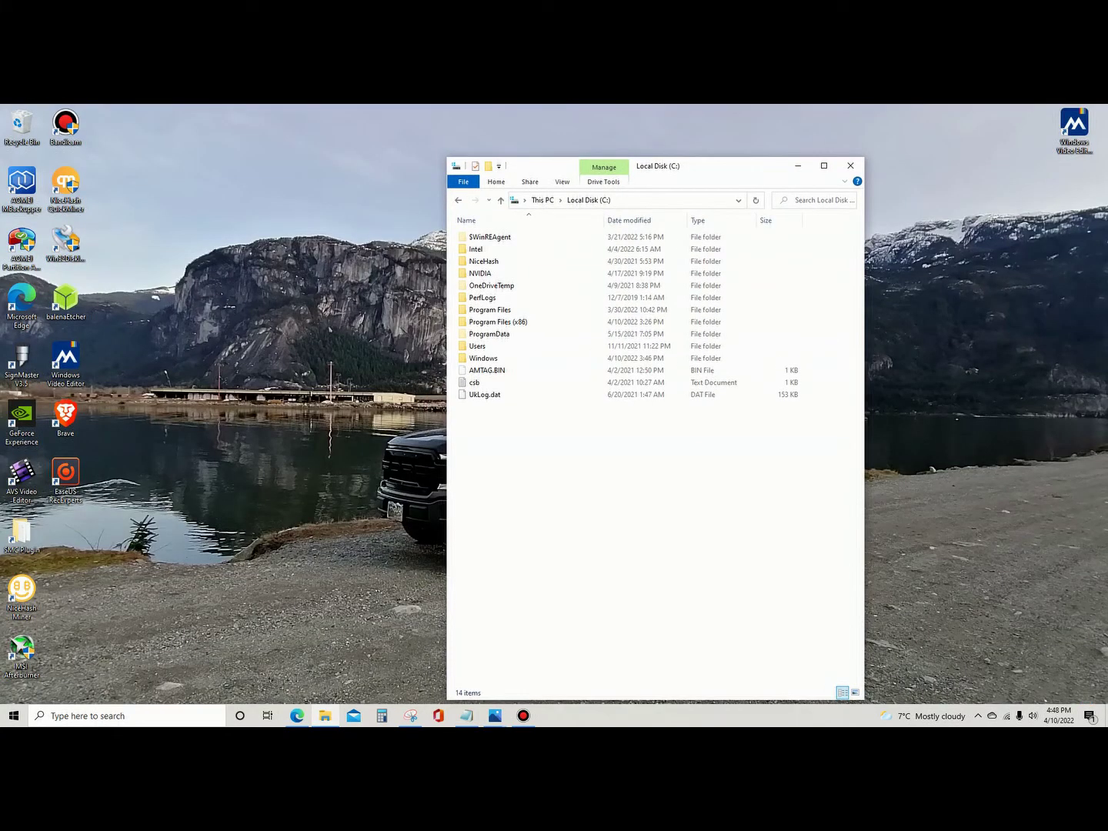
pyautogui.moveTo(447, 467); pyautogui.dragTo(205, 467)
pyautogui.moveTo(561, 172); pyautogui.dragTo(666, 149)
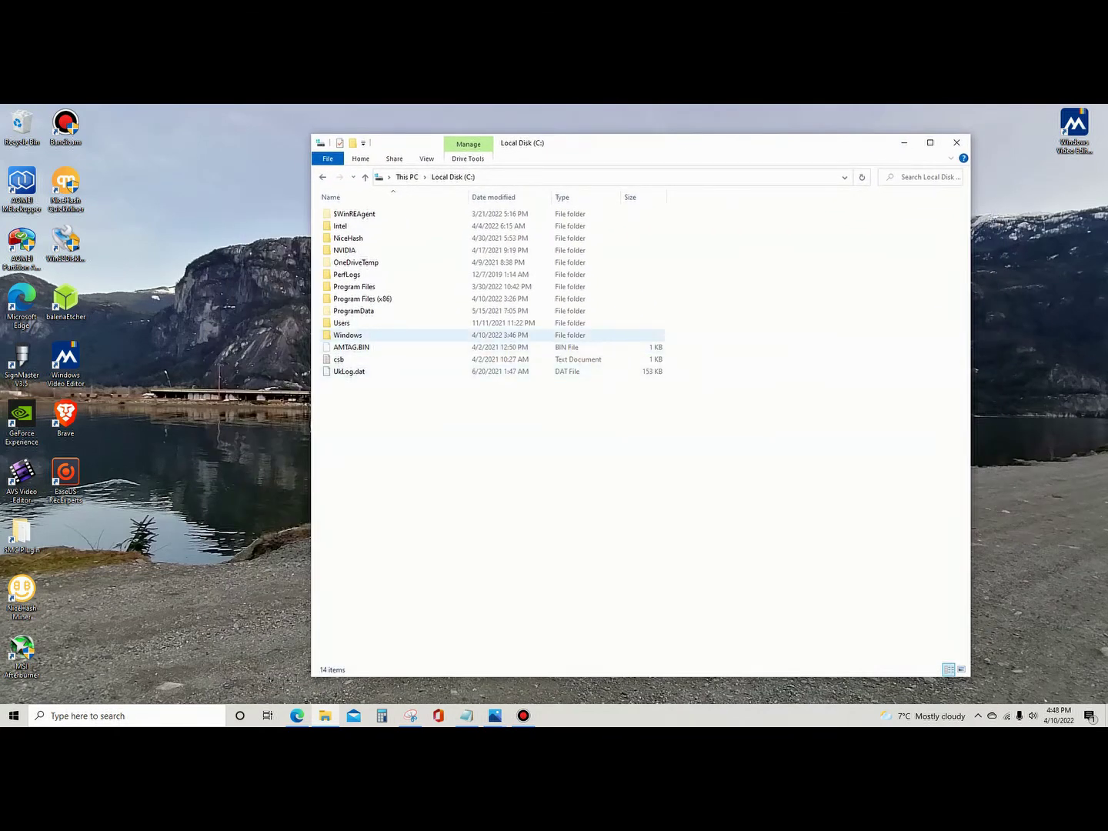
# Go to the Windows\System32\DriverStore\FileRepository folder on the C: drive
pyautogui.doubleClick(346, 335)
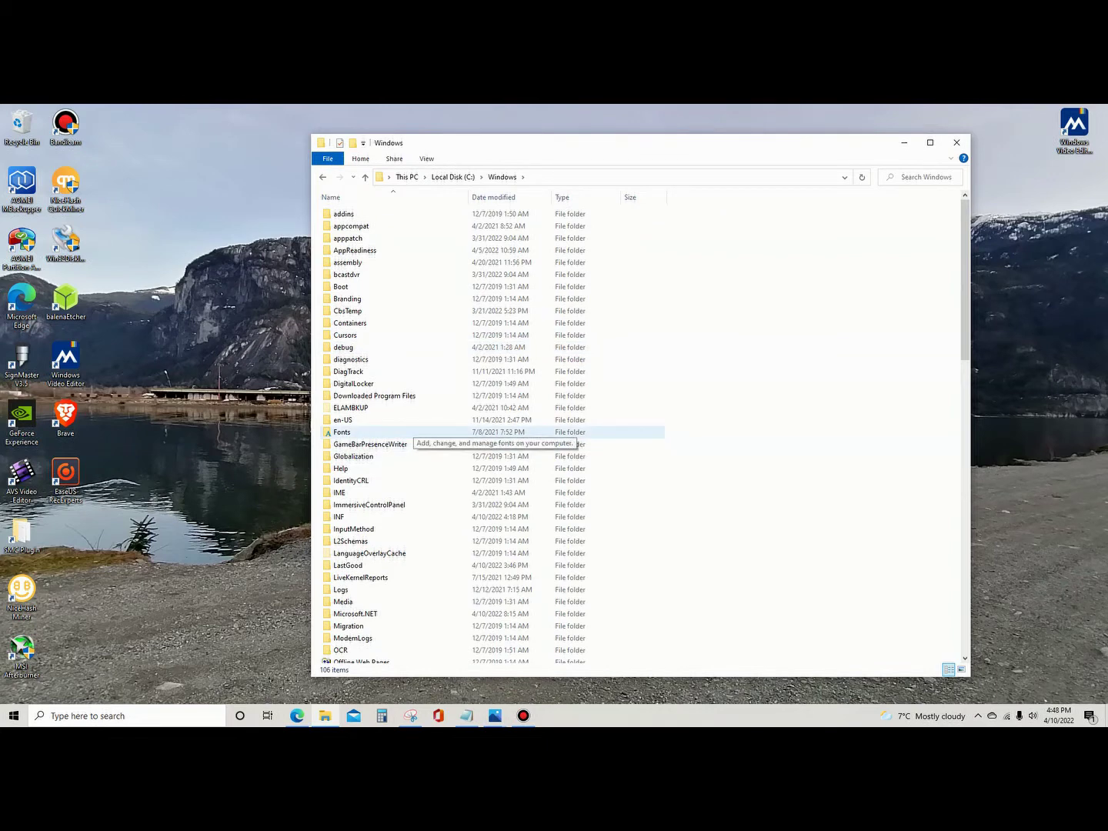
pyautogui.scroll(-2, 413, 429)
pyautogui.scroll(-1, 413, 429)
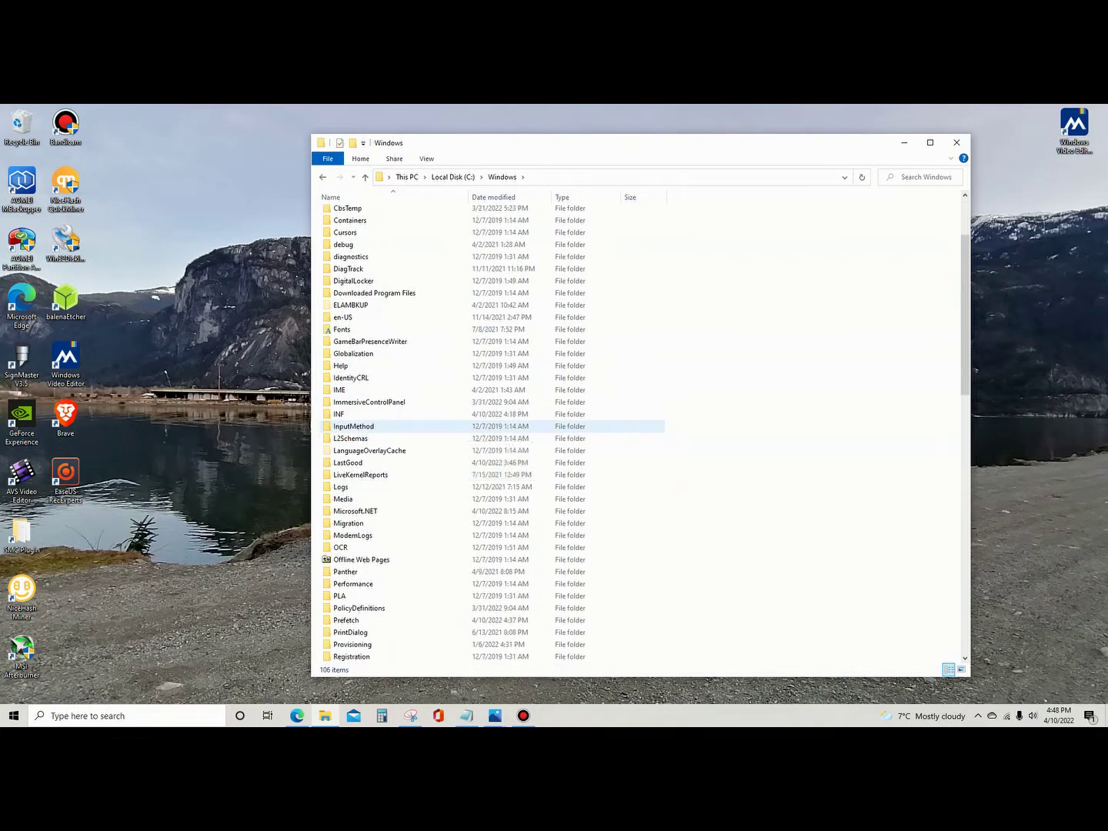
pyautogui.press('s')
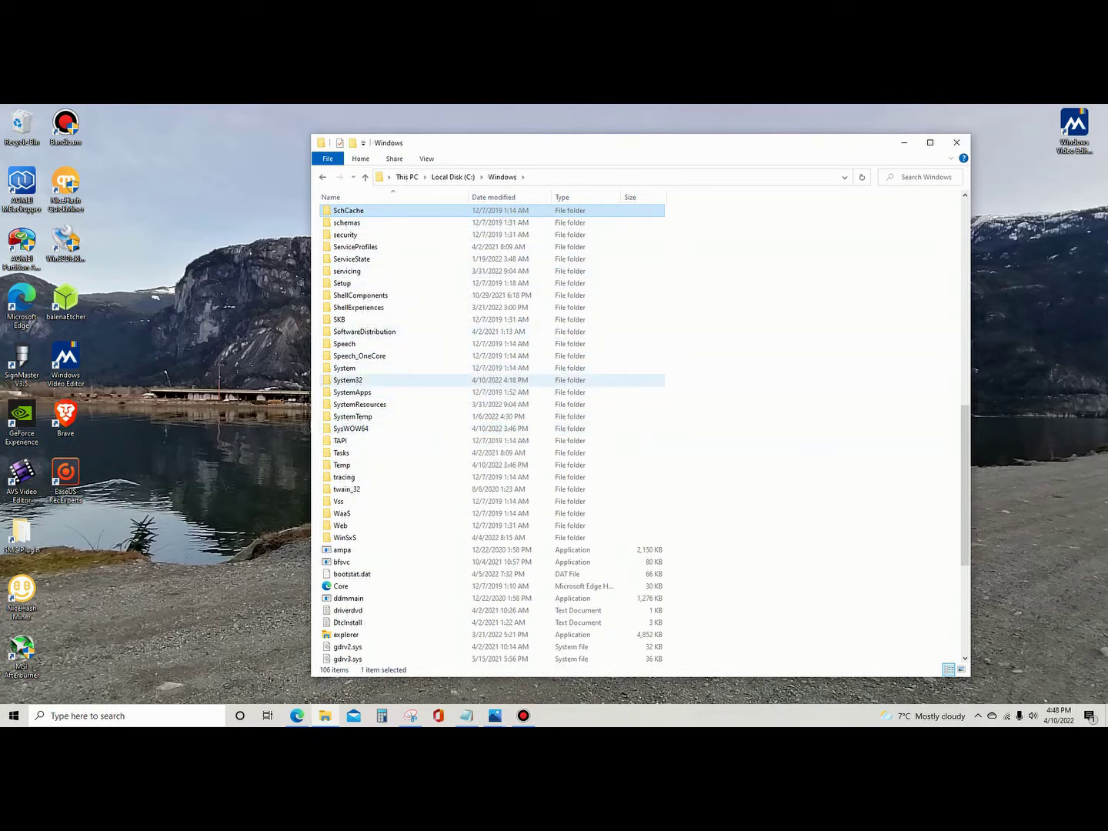
pyautogui.doubleClick(342, 380)
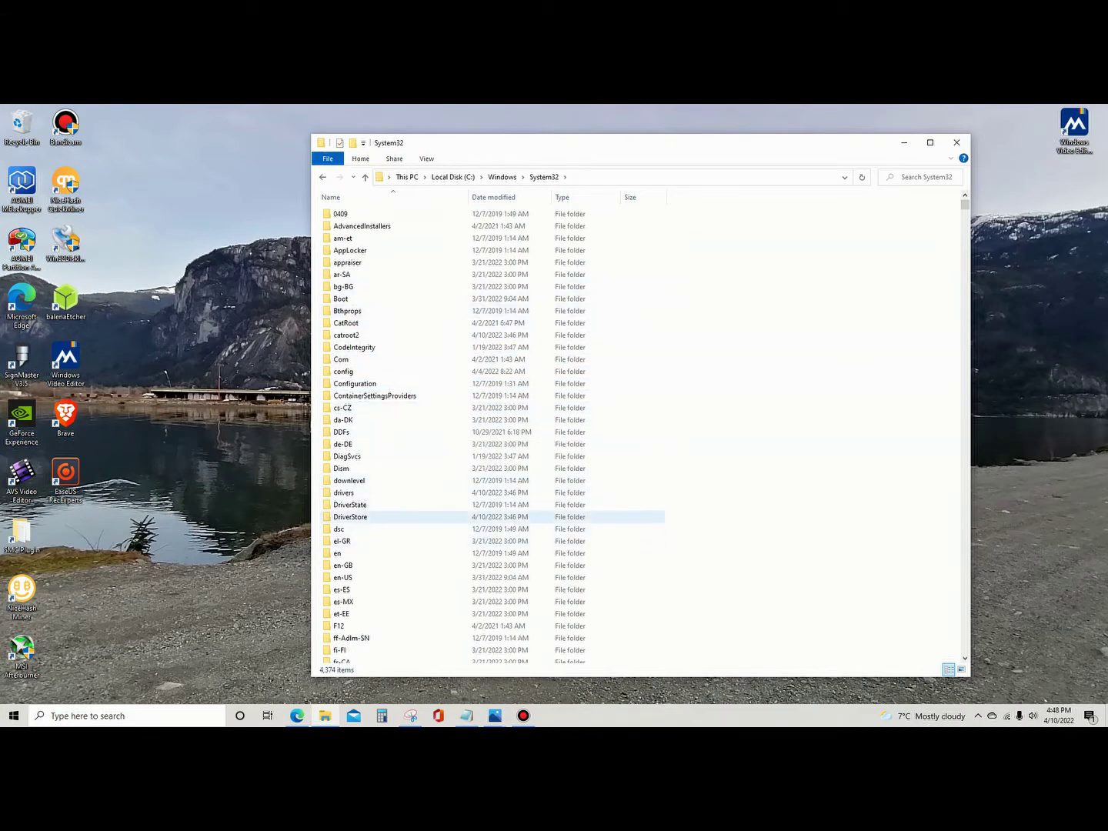
pyautogui.doubleClick(350, 517)
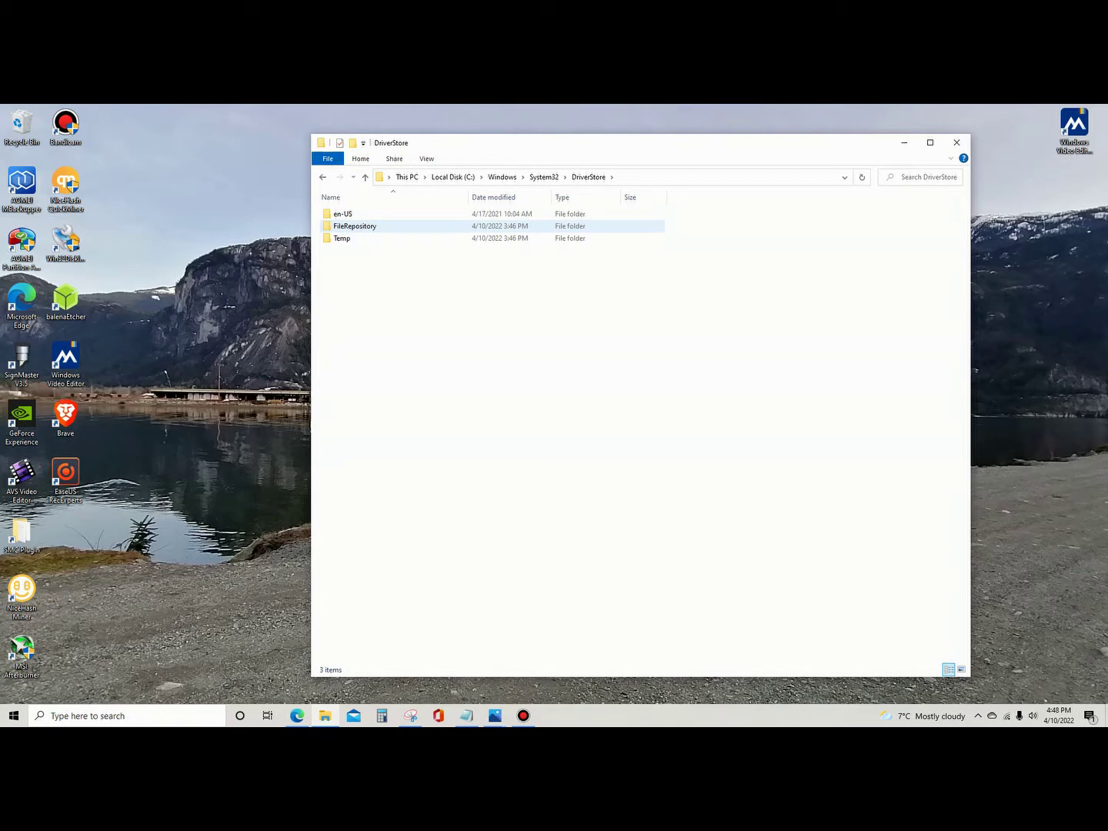
pyautogui.doubleClick(355, 225)
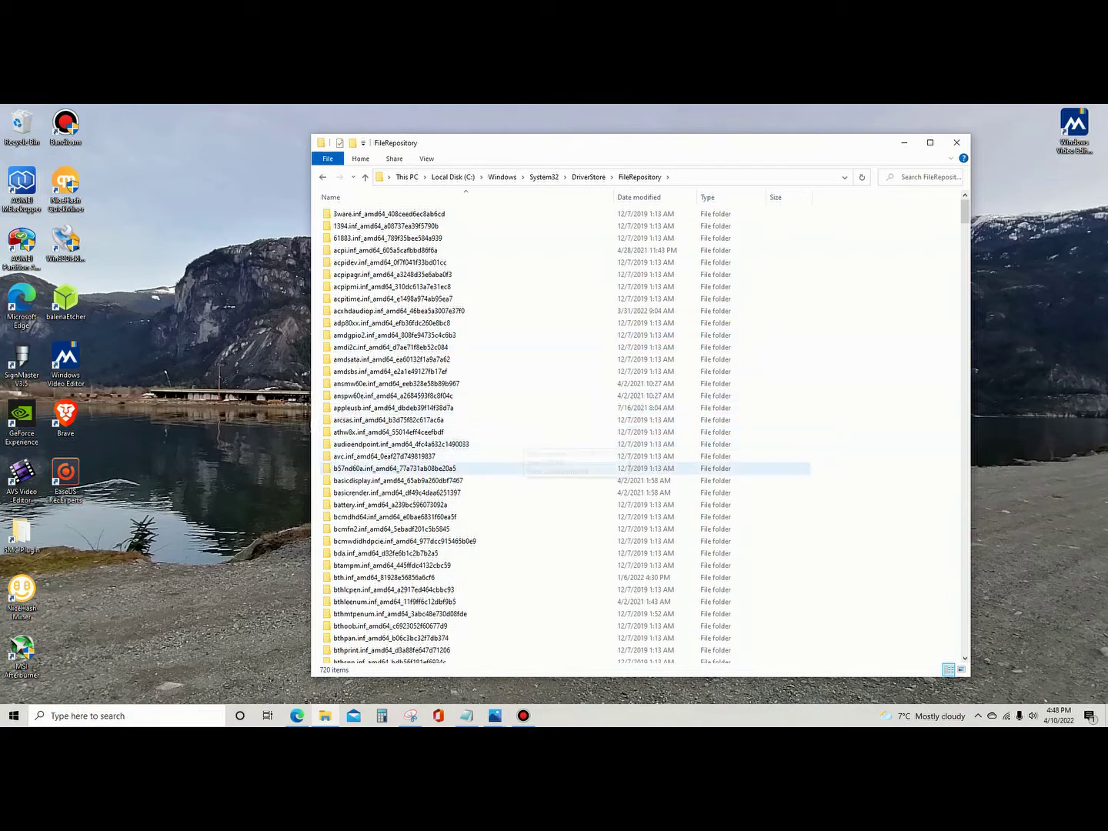
# Search the FileRepository folder for nvml.dll and check the folder path of the result dated 9/22/2021
pyautogui.scroll(-20, 523, 469)
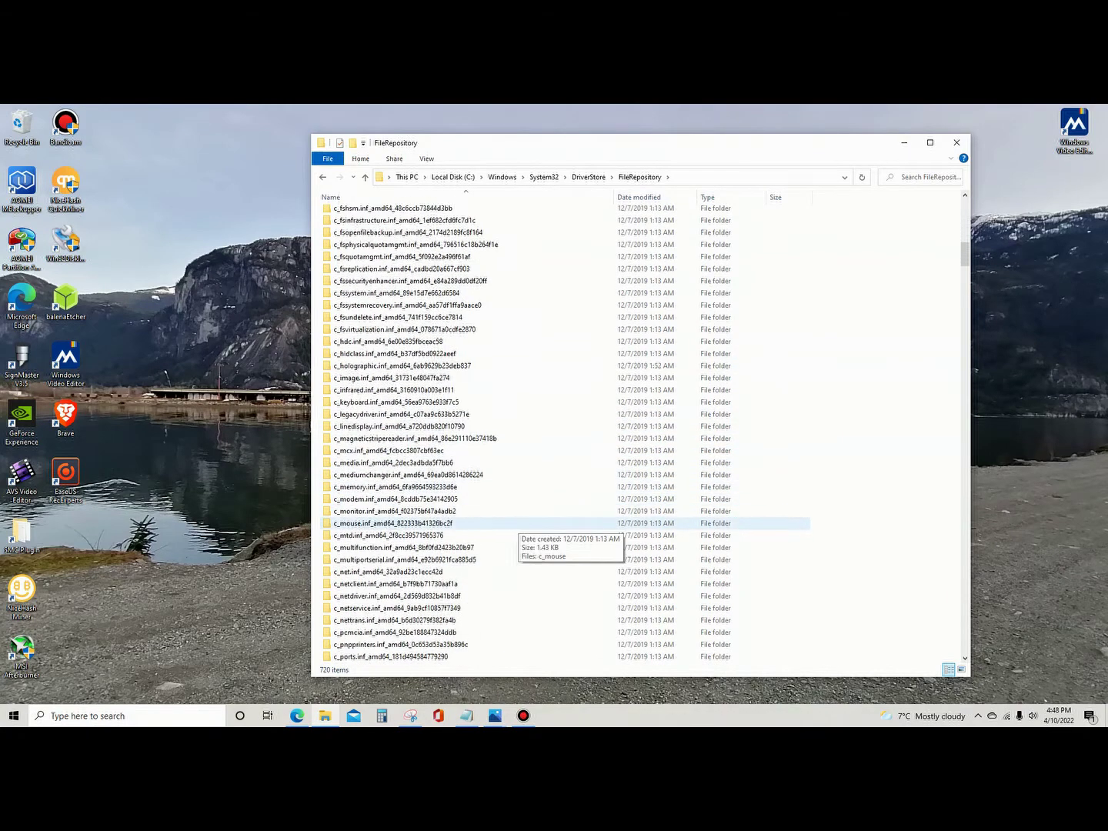
pyautogui.scroll(-4, 523, 500)
pyautogui.scroll(-20, 530, 487)
pyautogui.scroll(-20, 531, 481)
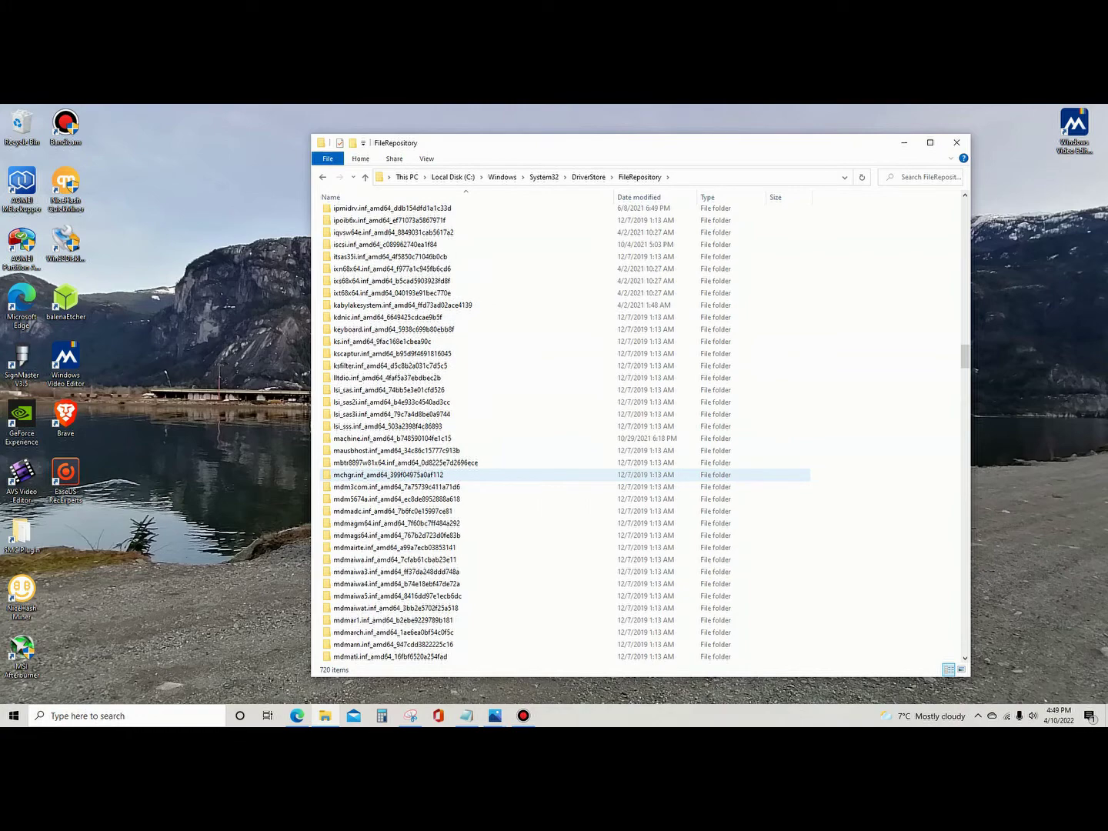
pyautogui.scroll(20, 530, 480)
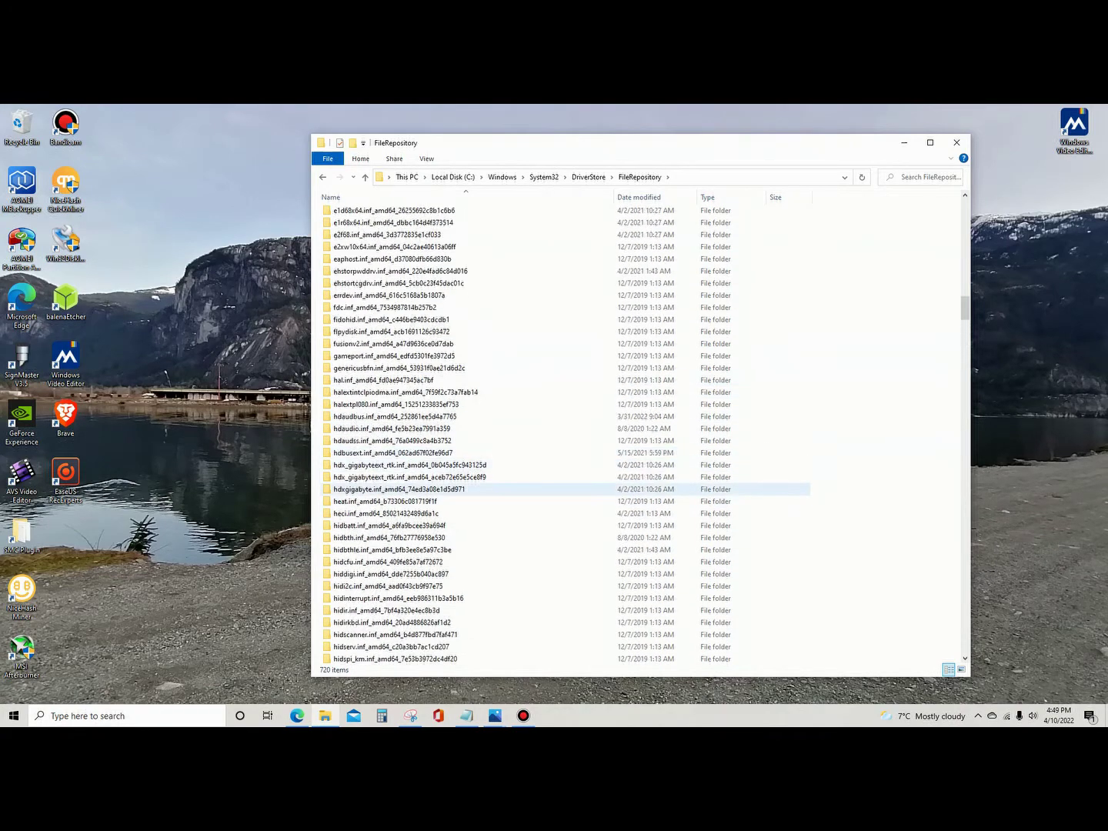
pyautogui.scroll(8, 530, 487)
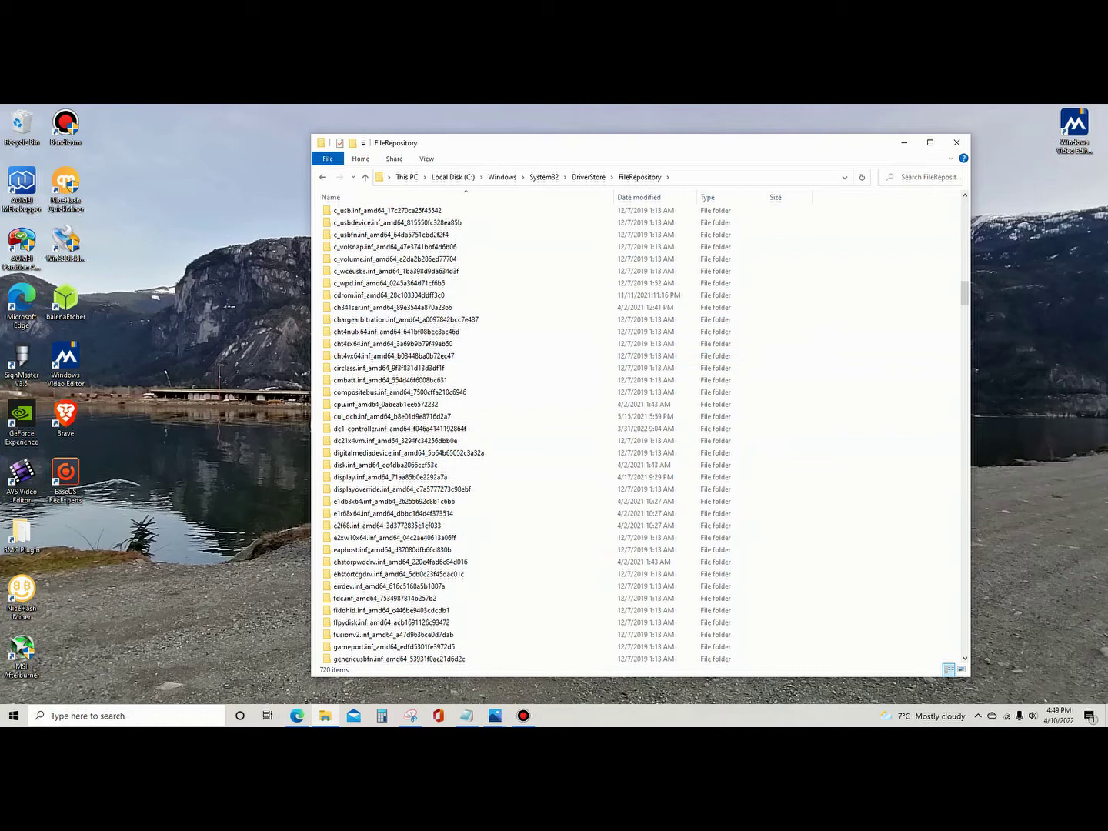
pyautogui.click(923, 177)
pyautogui.write('nvml')
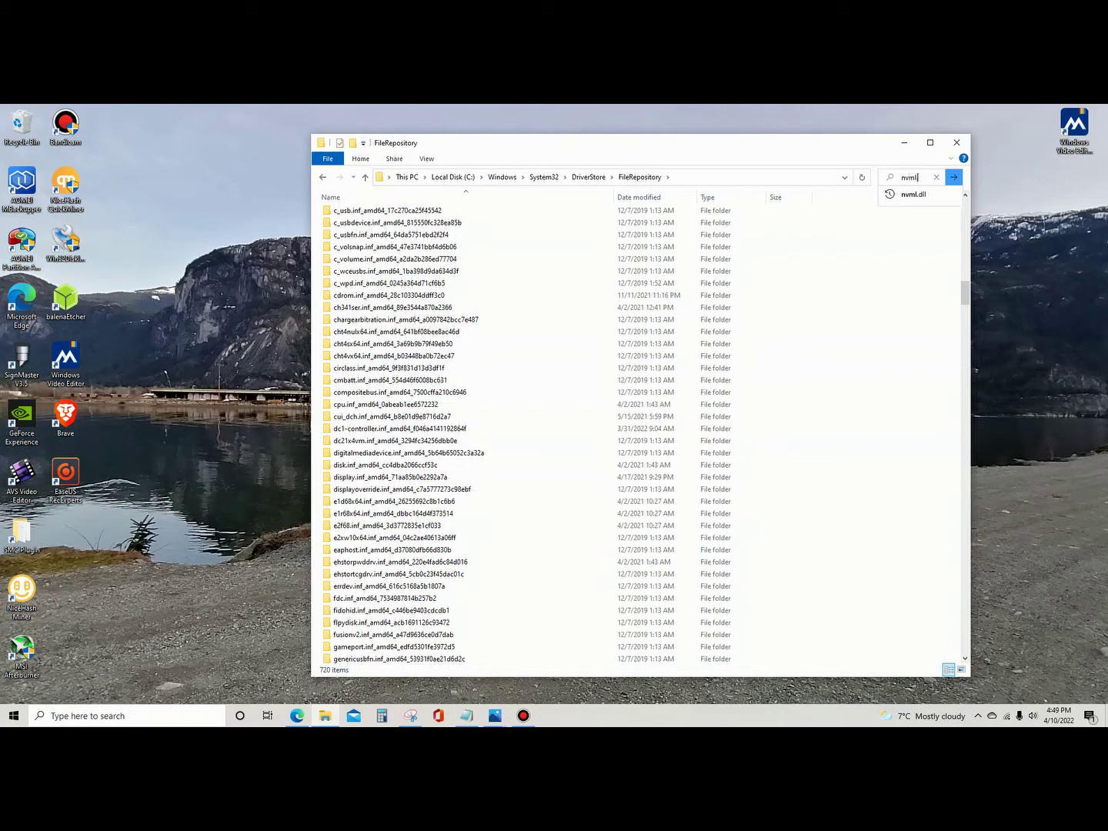
pyautogui.write('.dll')
pyautogui.press('Return')
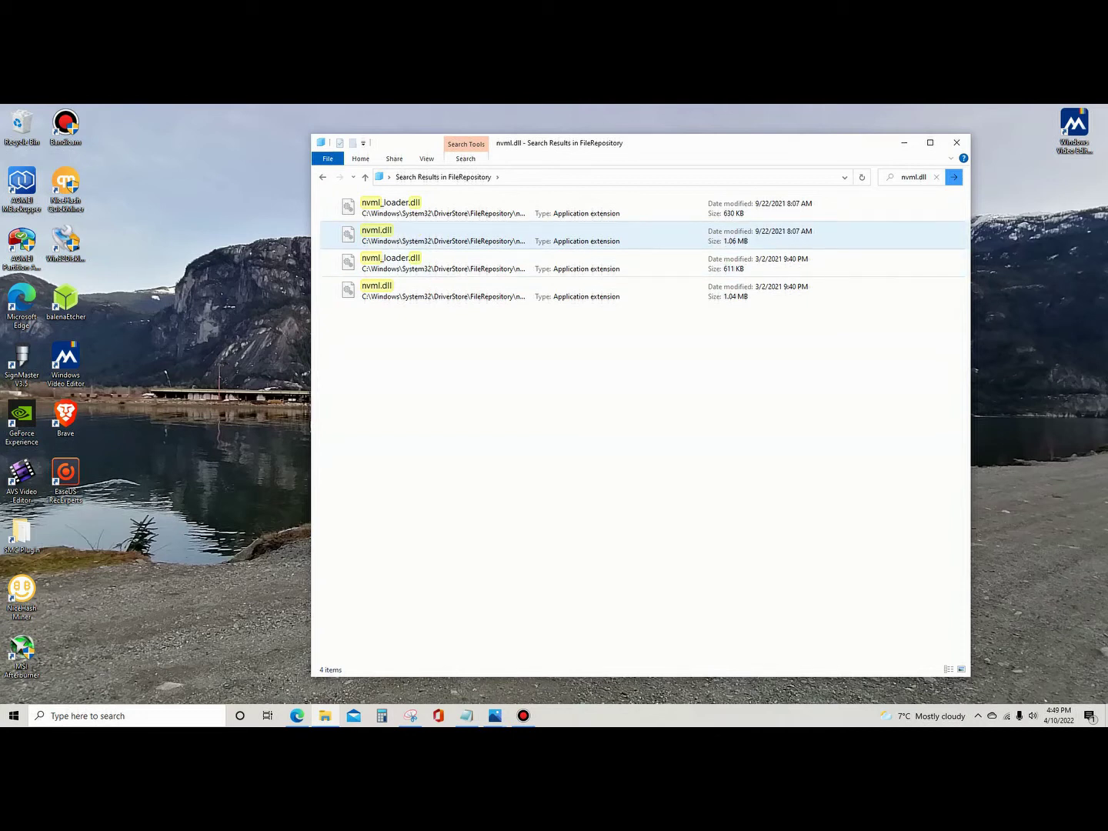
pyautogui.rightClick(371, 236)
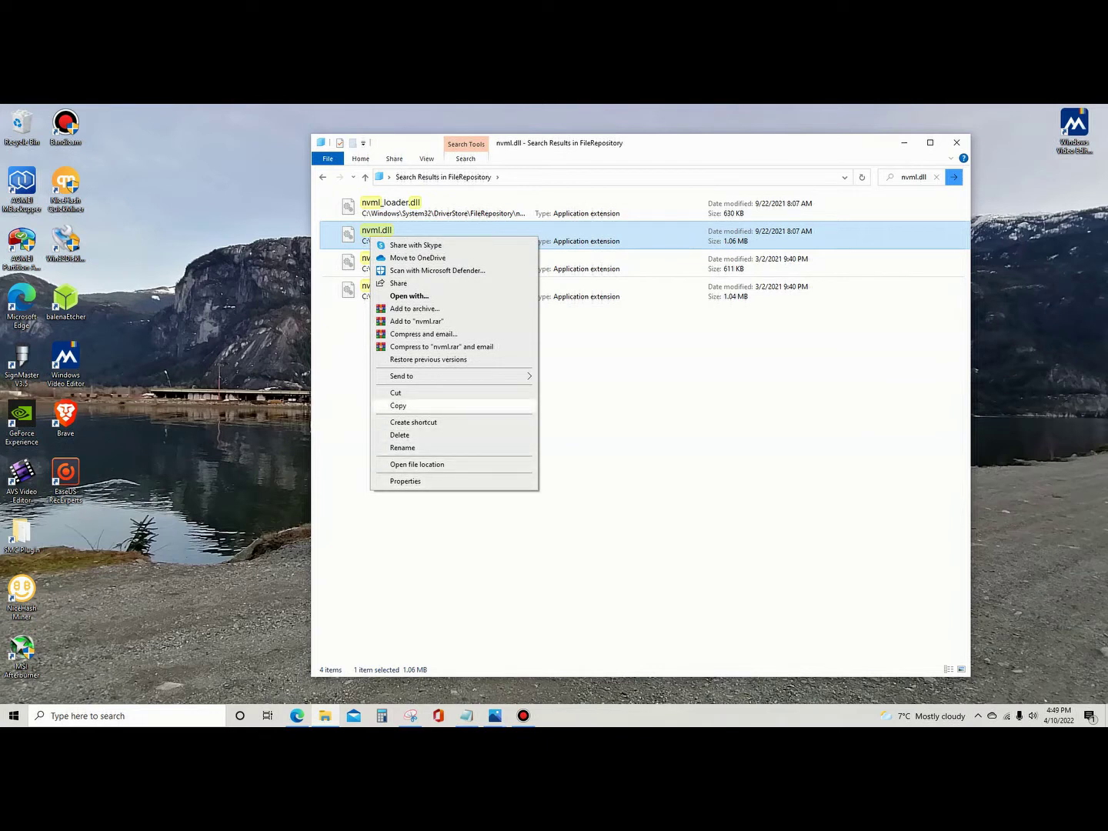
pyautogui.click(413, 422)
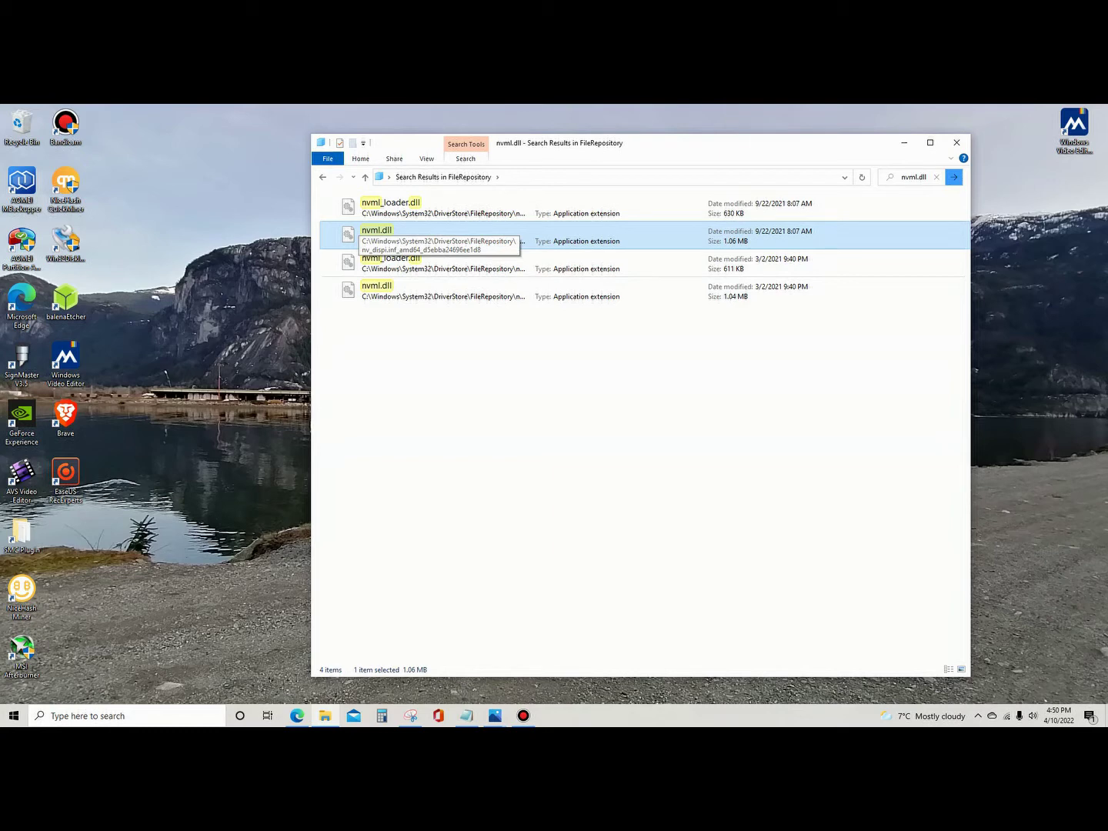
# Return to the full FileRepository listing and open the folder nv_dispi.inf_amd64_d5ebba24696ee1d8
pyautogui.press('BackSpace')
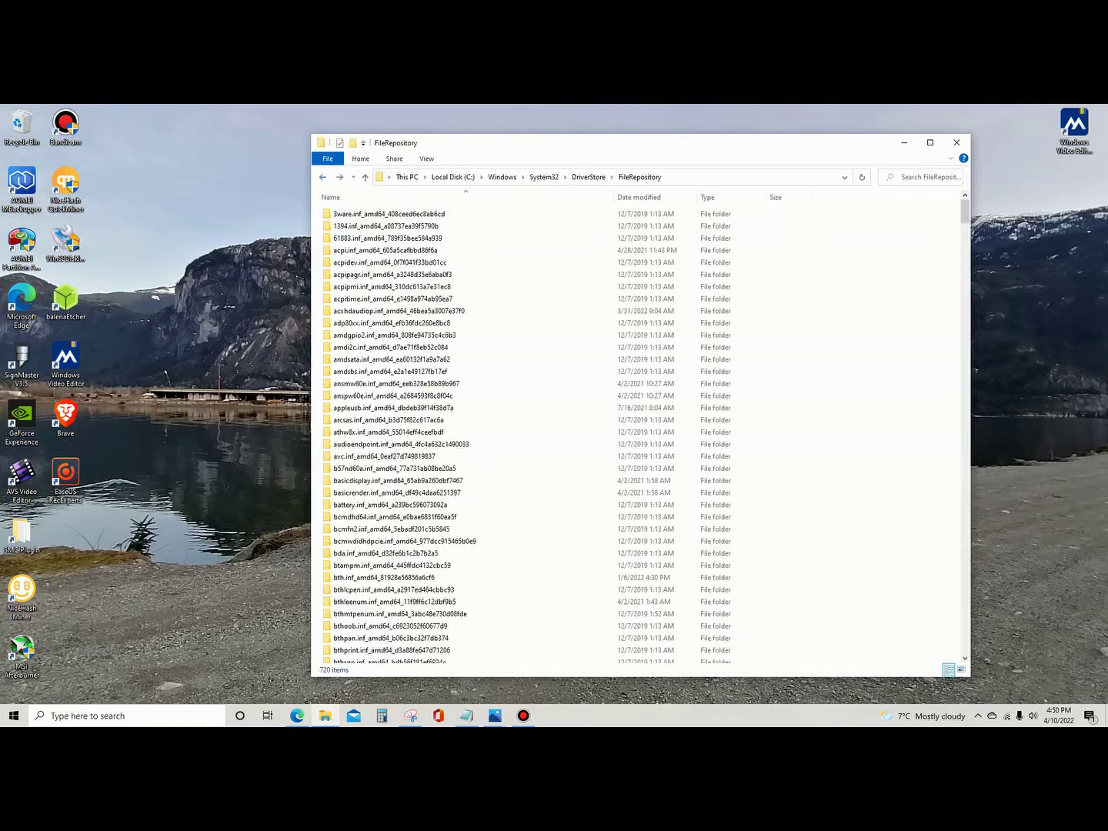
pyautogui.scroll(-20, 539, 492)
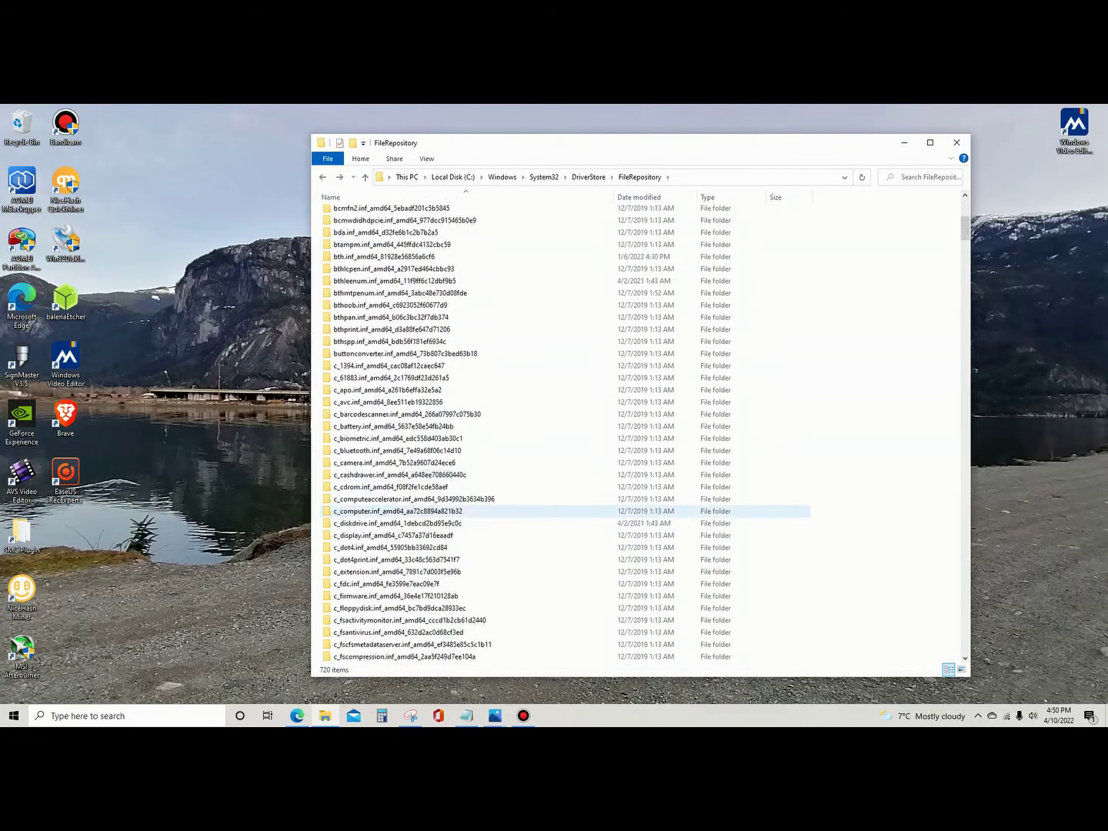
pyautogui.scroll(-20, 461, 493)
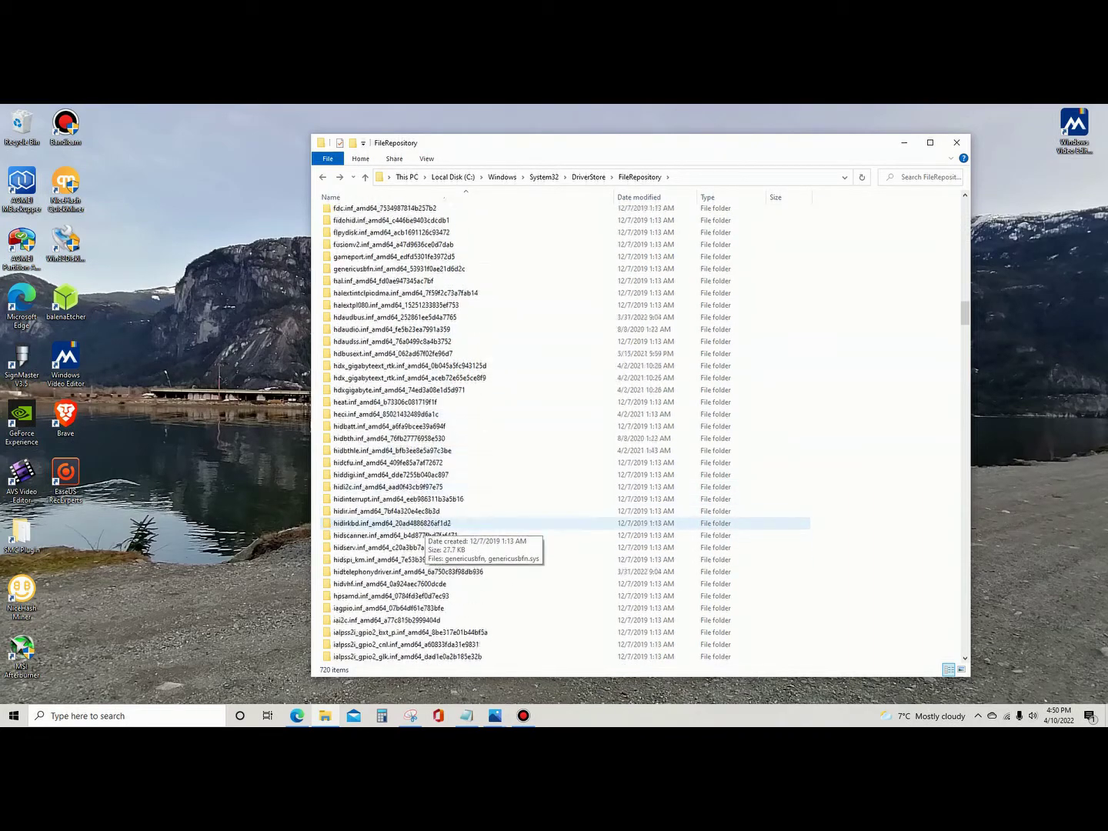
pyautogui.scroll(-20, 630, 430)
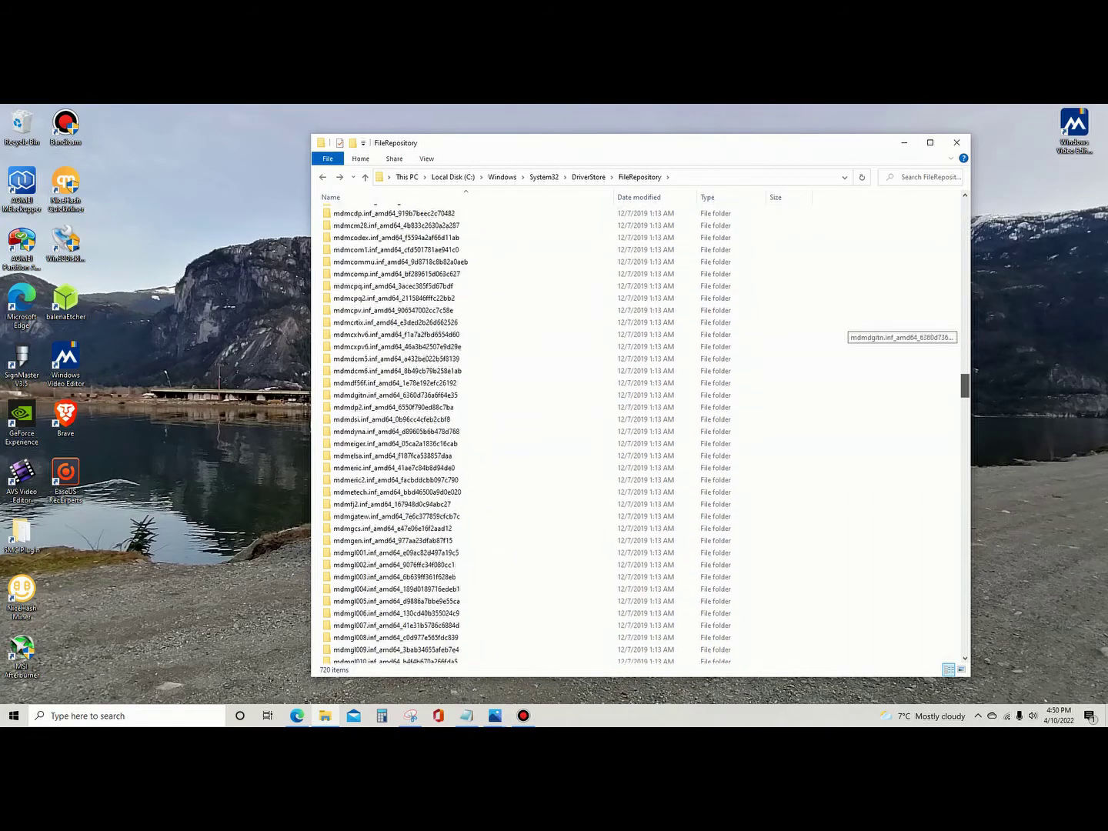
pyautogui.scroll(-20, 569, 430)
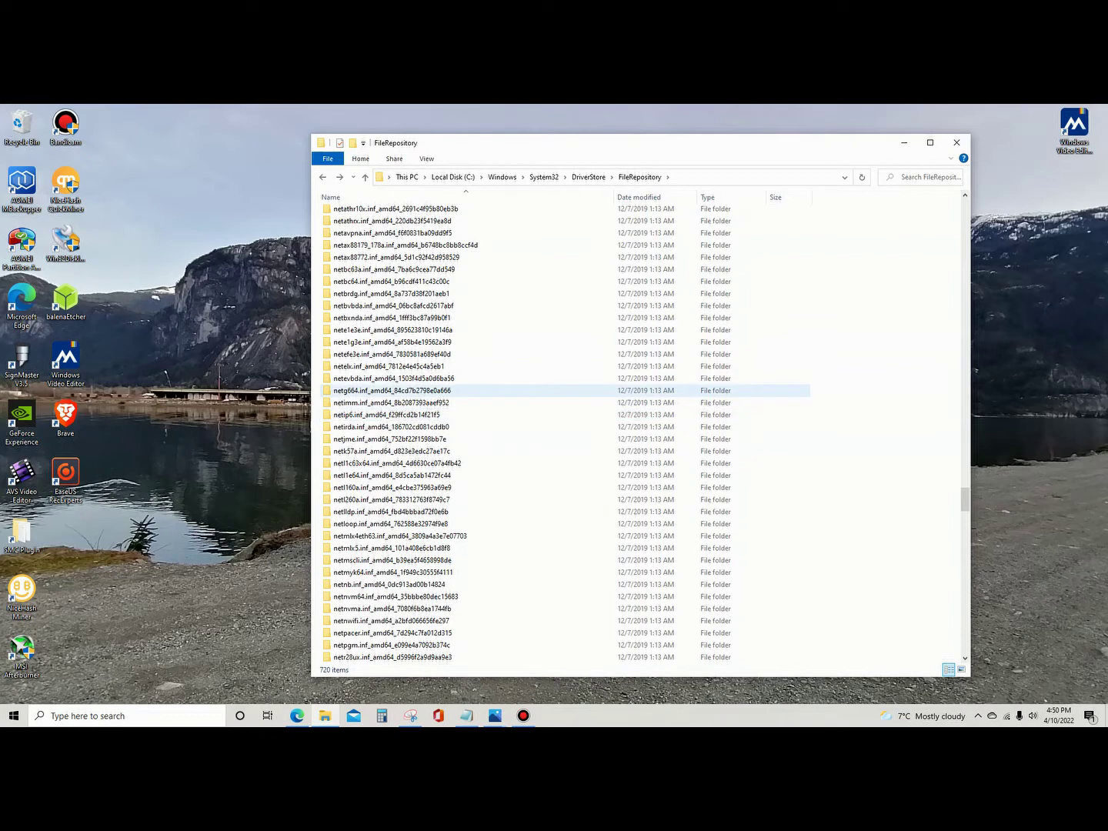
pyautogui.scroll(-5, 408, 416)
pyautogui.scroll(-15, 408, 416)
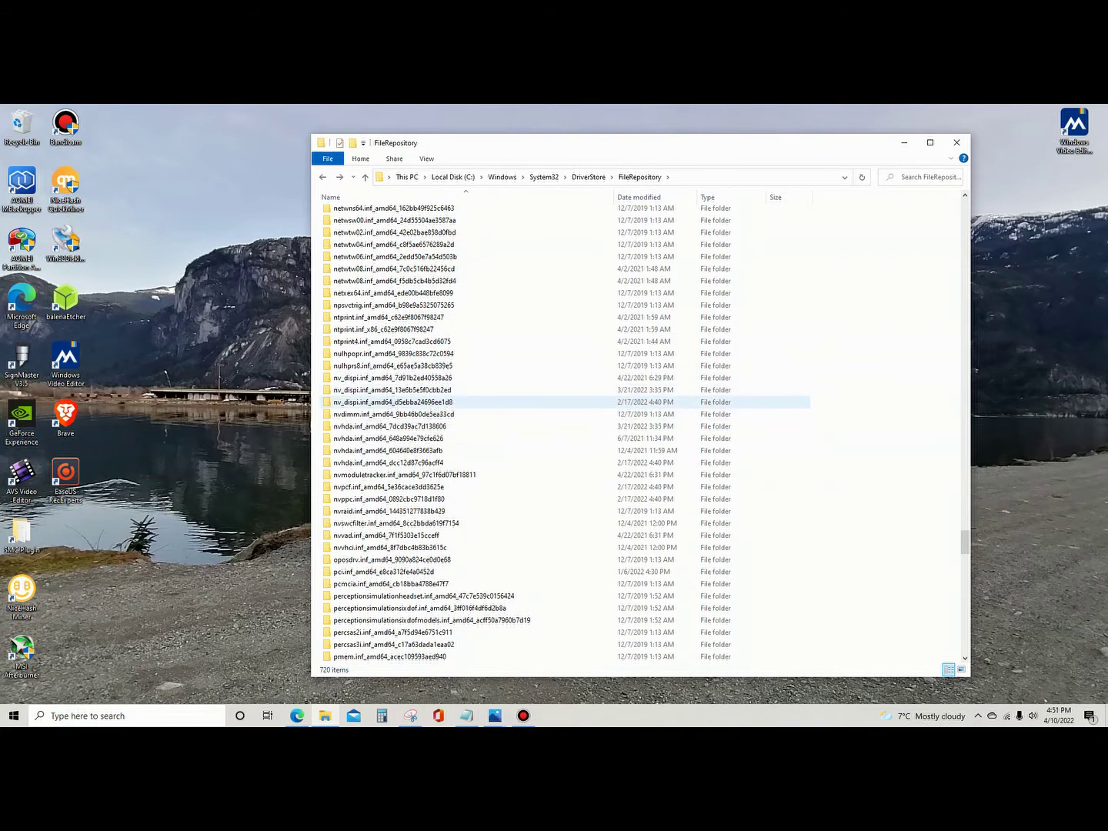
pyautogui.moveTo(374, 402)
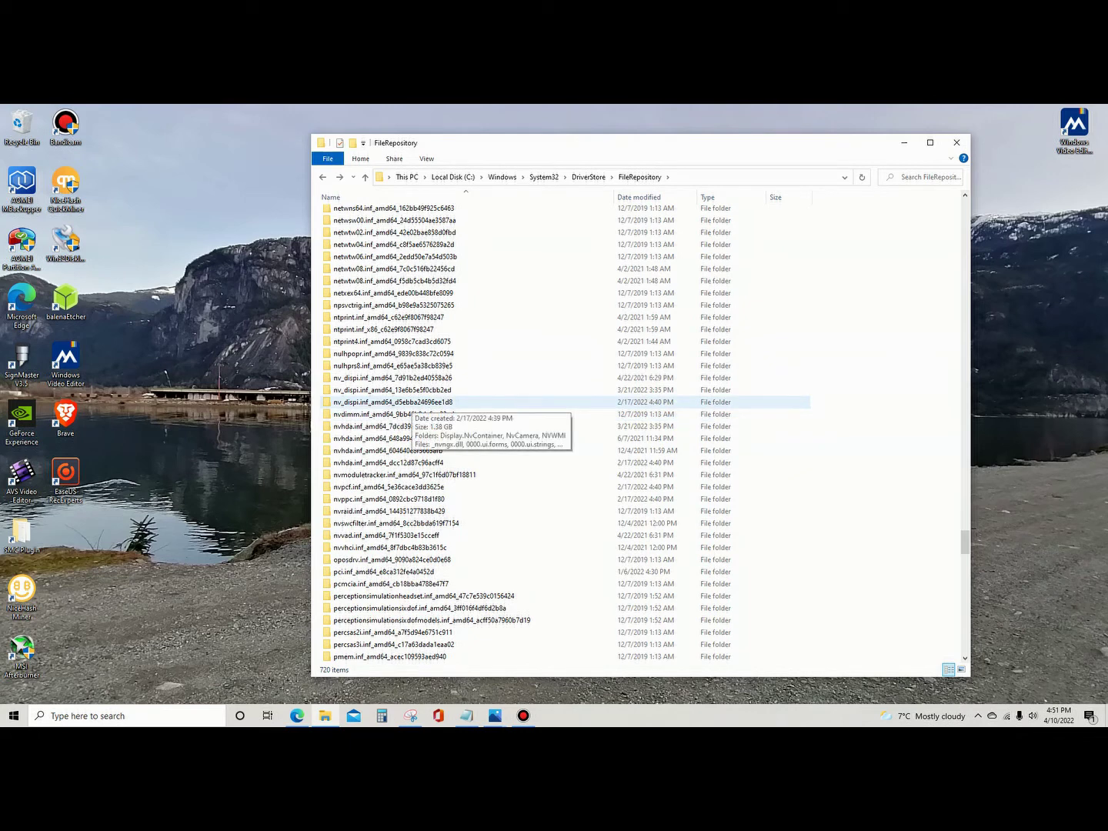
pyautogui.doubleClick(374, 401)
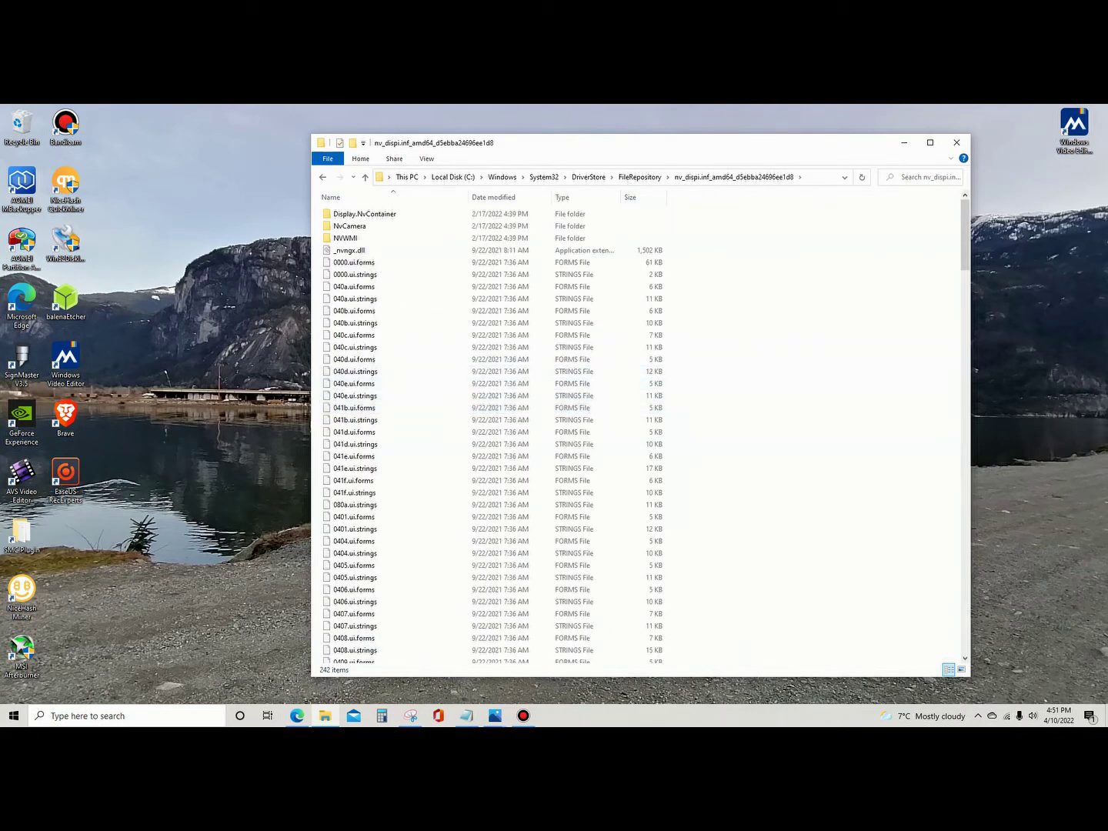
# Find nvml.dll in the nv_dispi driver folder and copy it to the clipboard
pyautogui.scroll(-20, 422, 467)
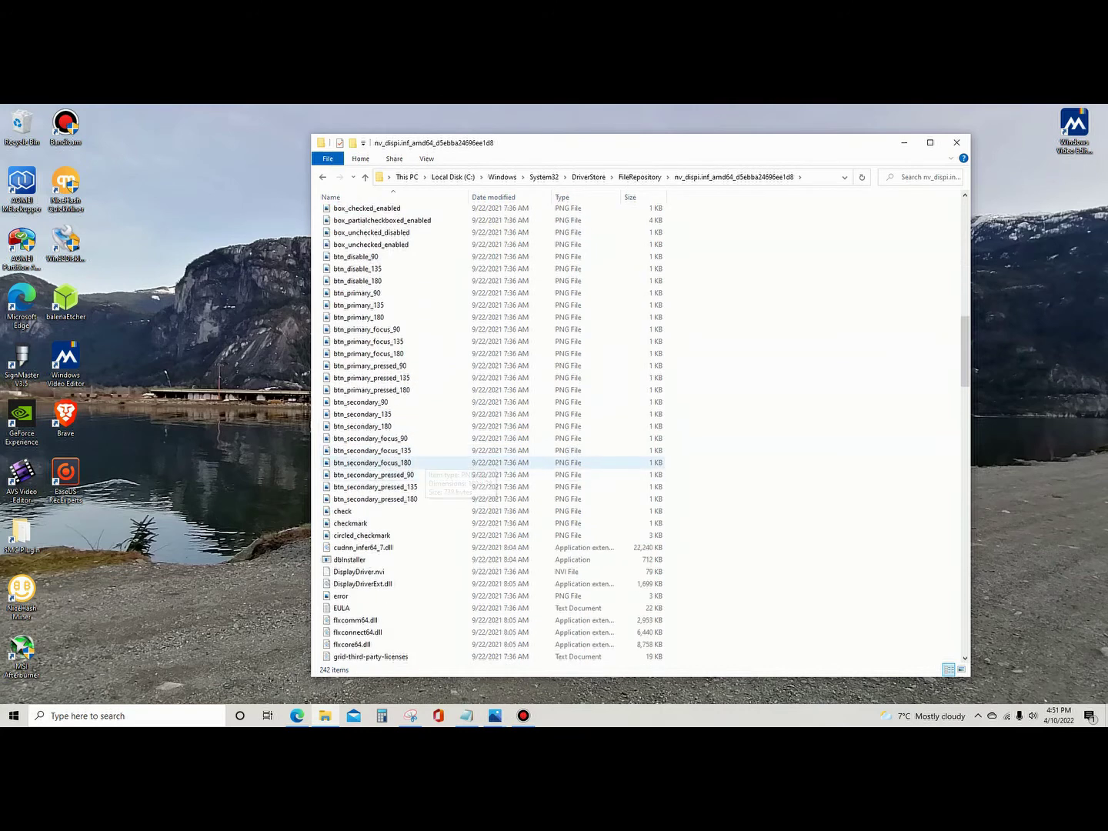
pyautogui.scroll(-20, 421, 467)
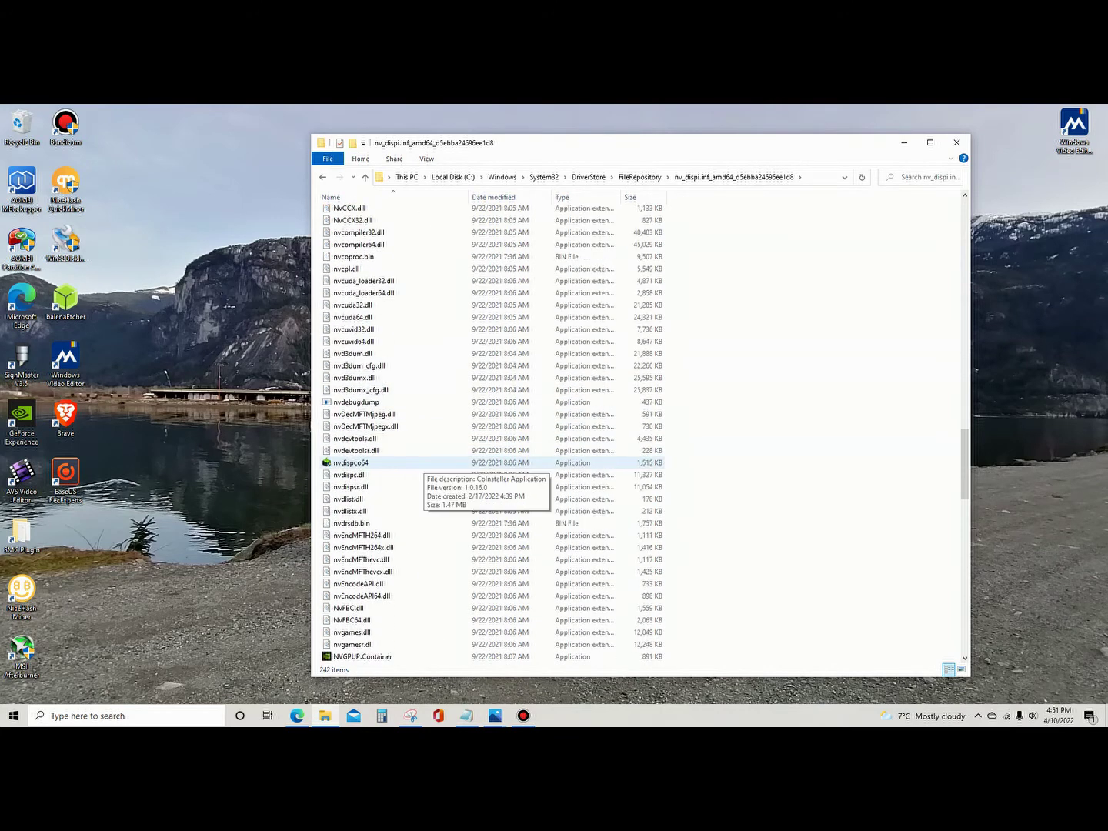
pyautogui.scroll(-11, 421, 467)
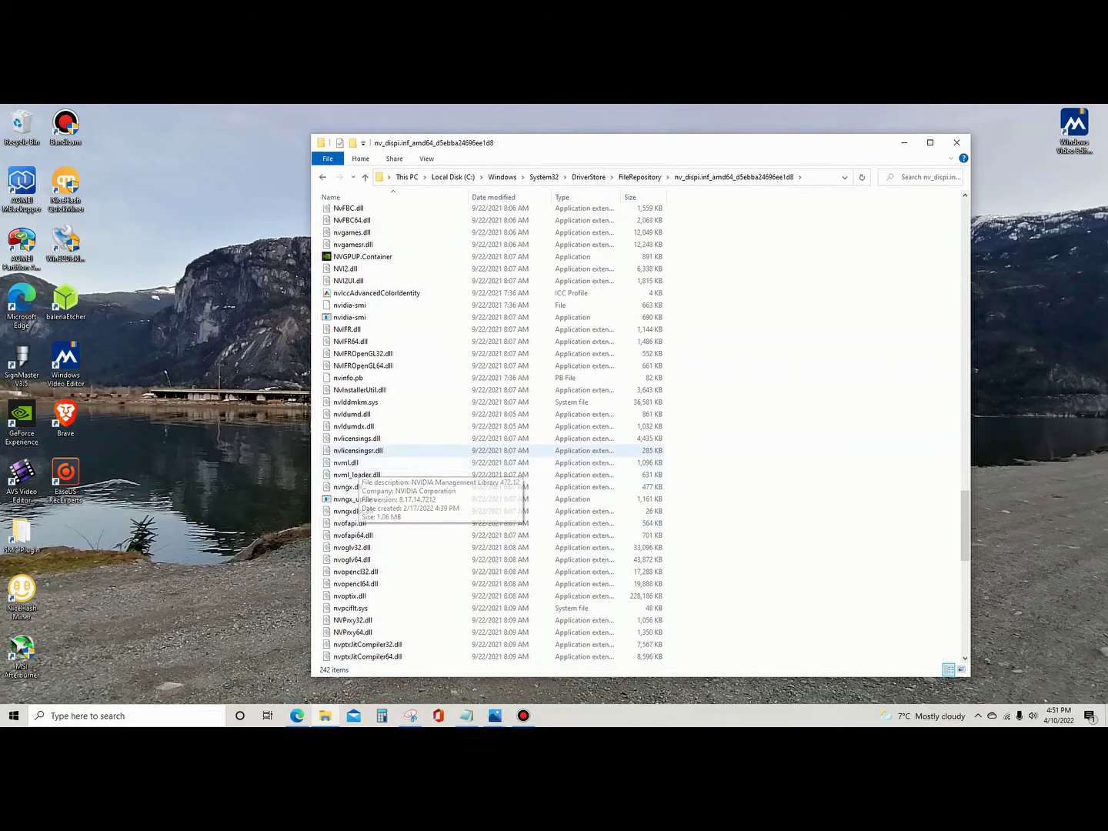
pyautogui.click(355, 462)
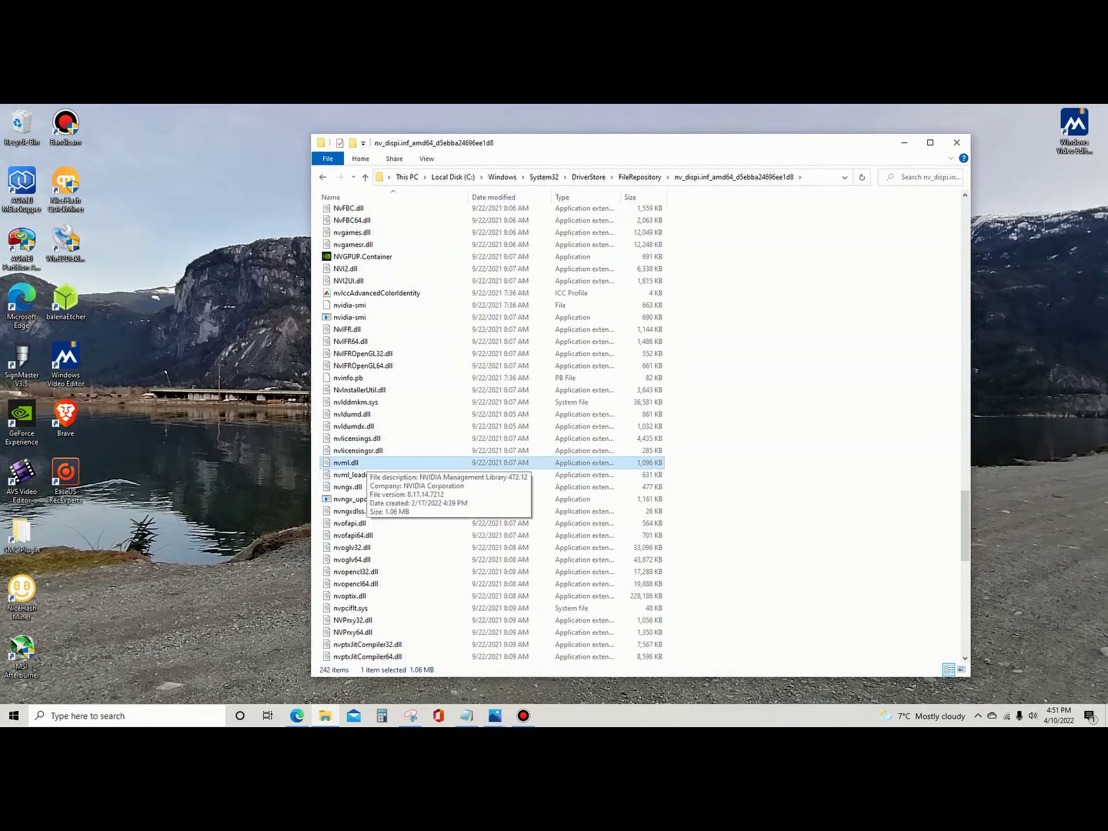
pyautogui.rightClick(366, 462)
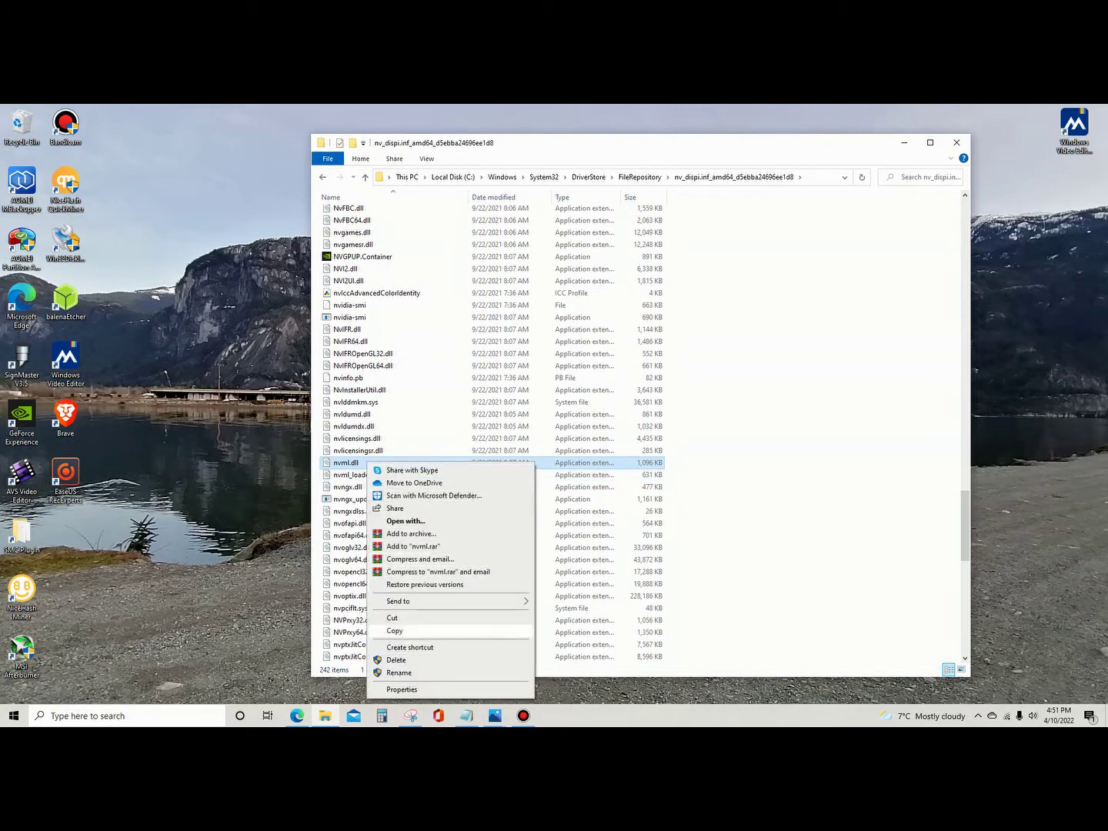
pyautogui.click(394, 630)
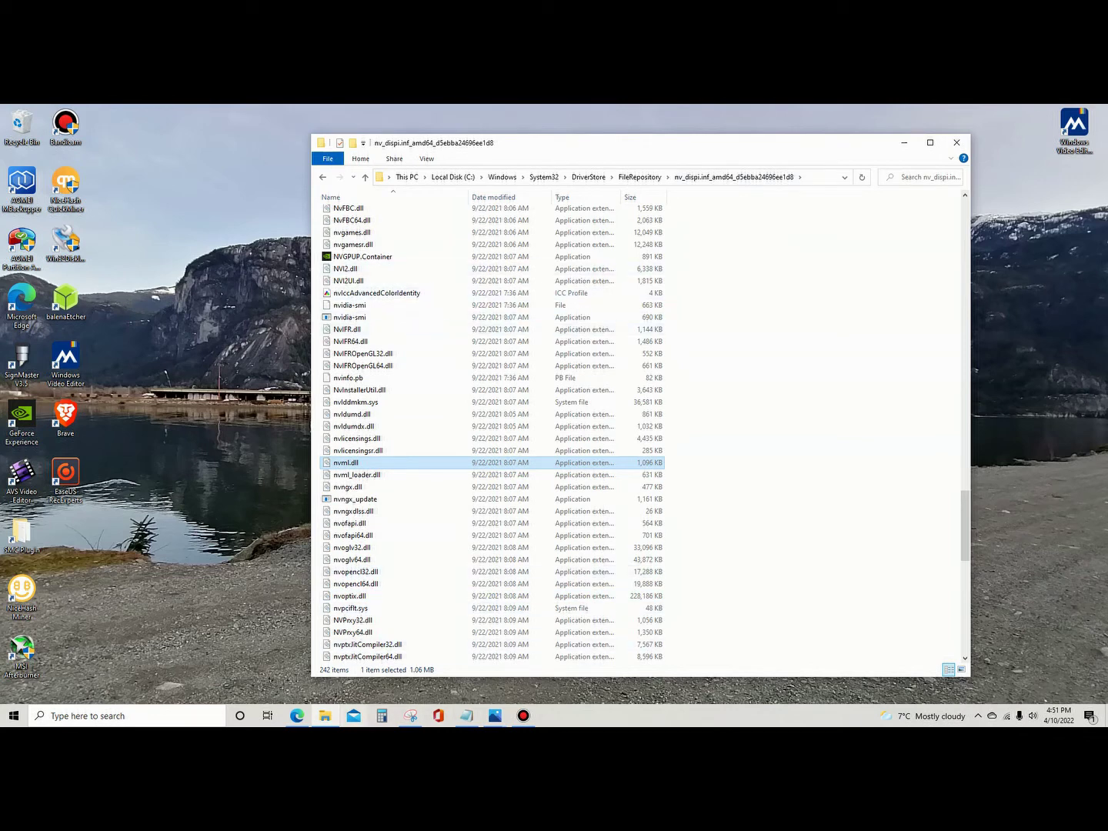
# Open the Documents folder in a separate window and create a new folder named nvm.dll in it
pyautogui.rightClick(325, 716)
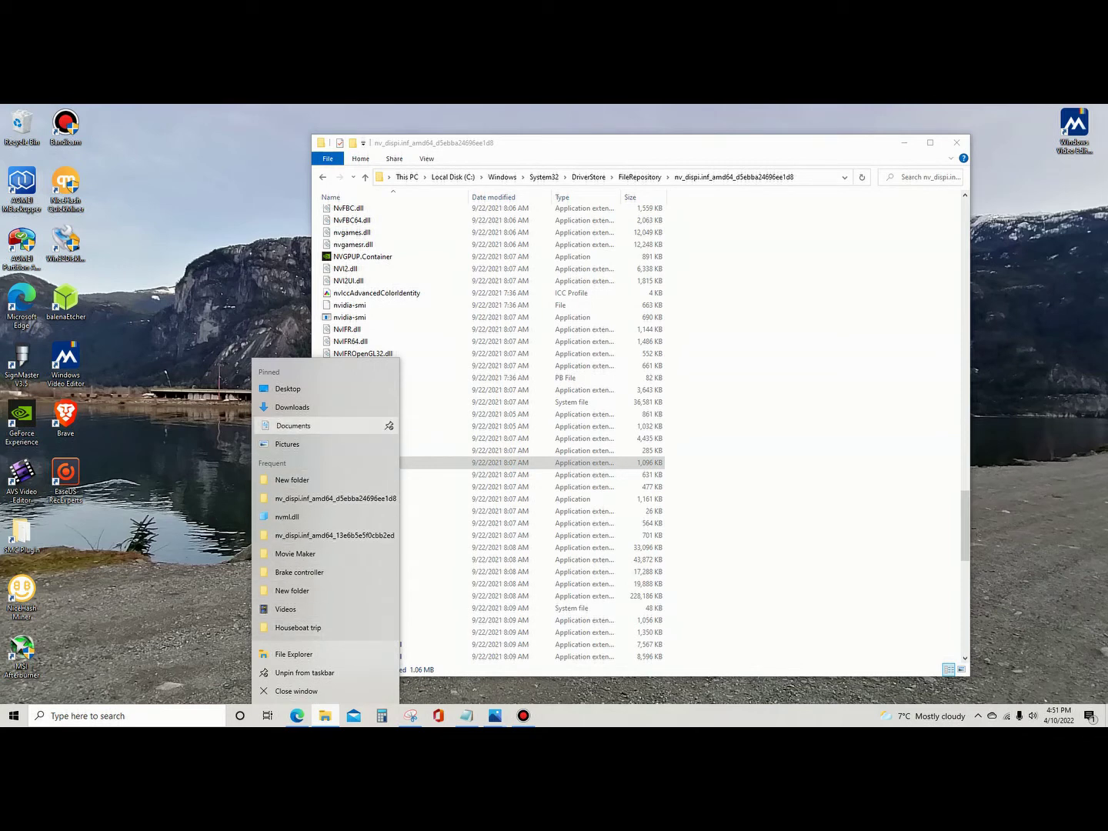
pyautogui.click(323, 425)
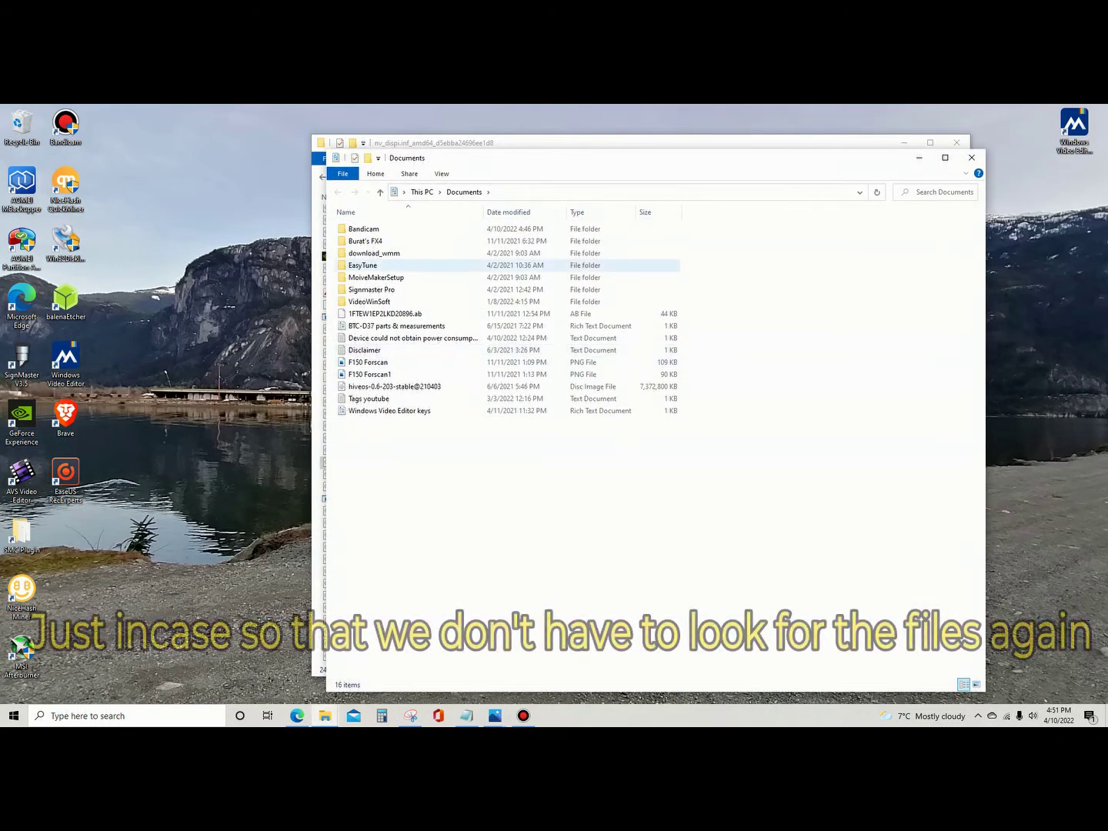
pyautogui.click(367, 158)
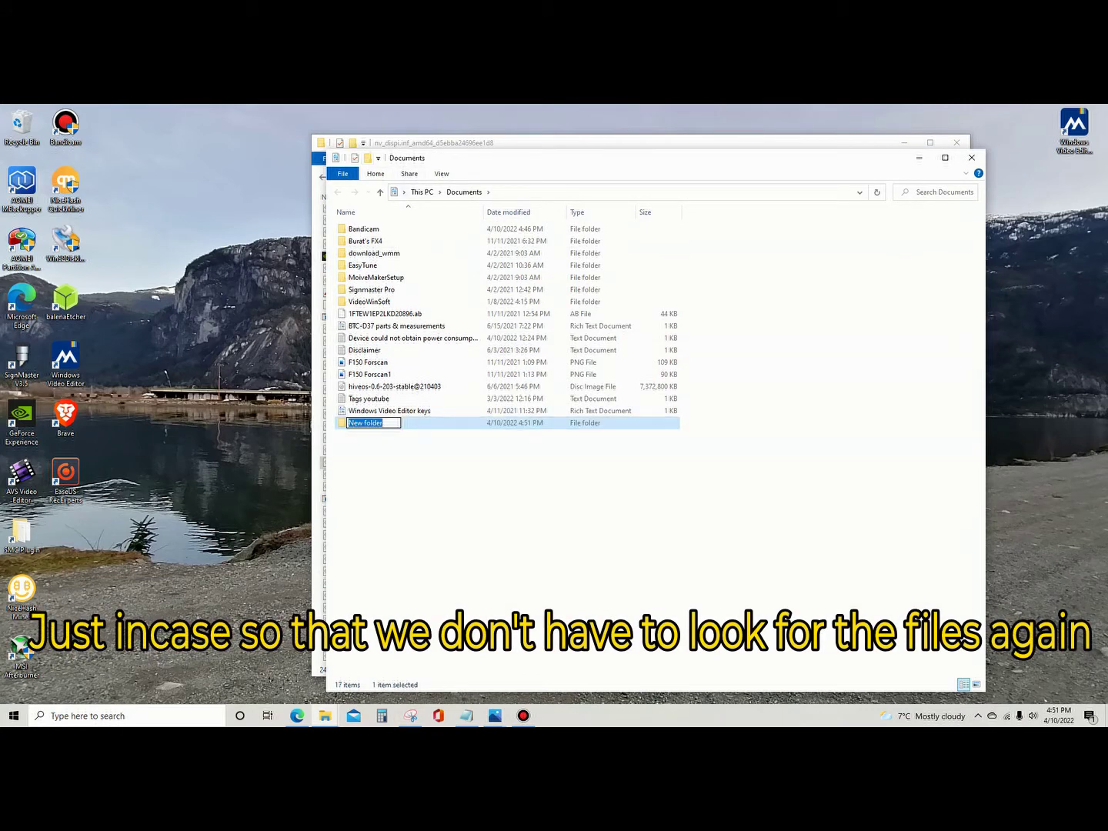
pyautogui.write('nvm')
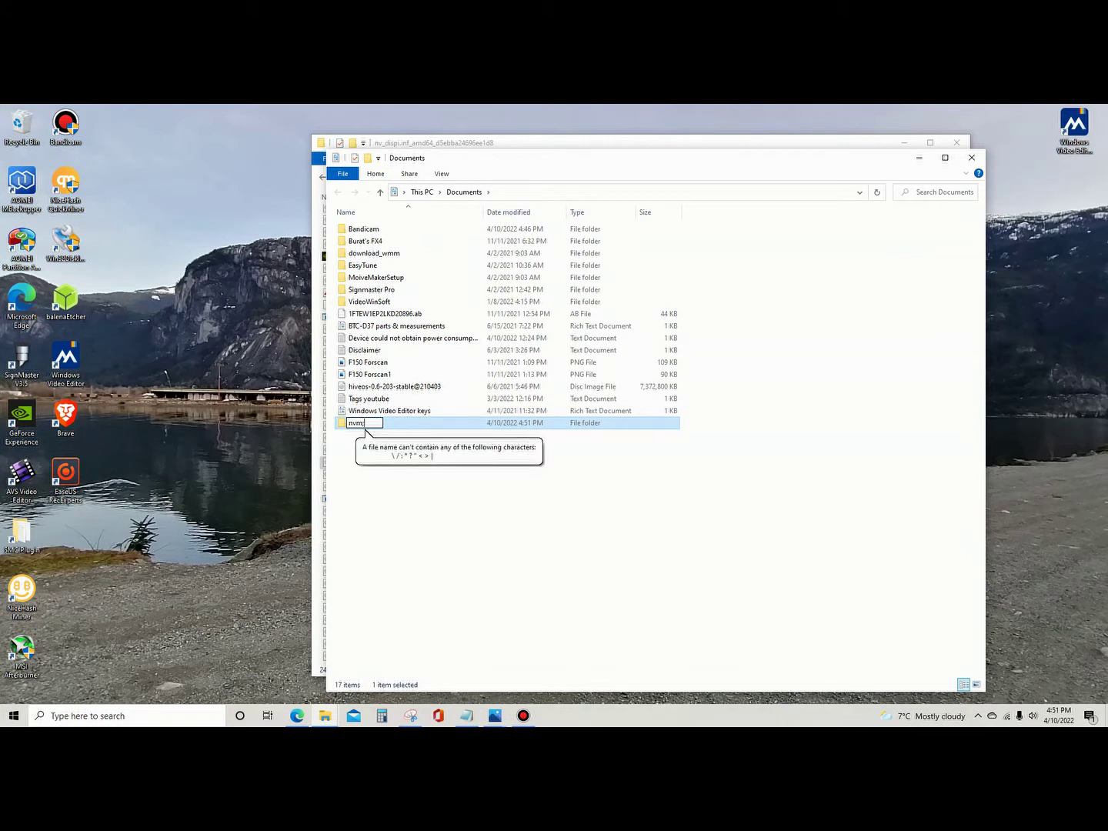
pyautogui.write('.dll')
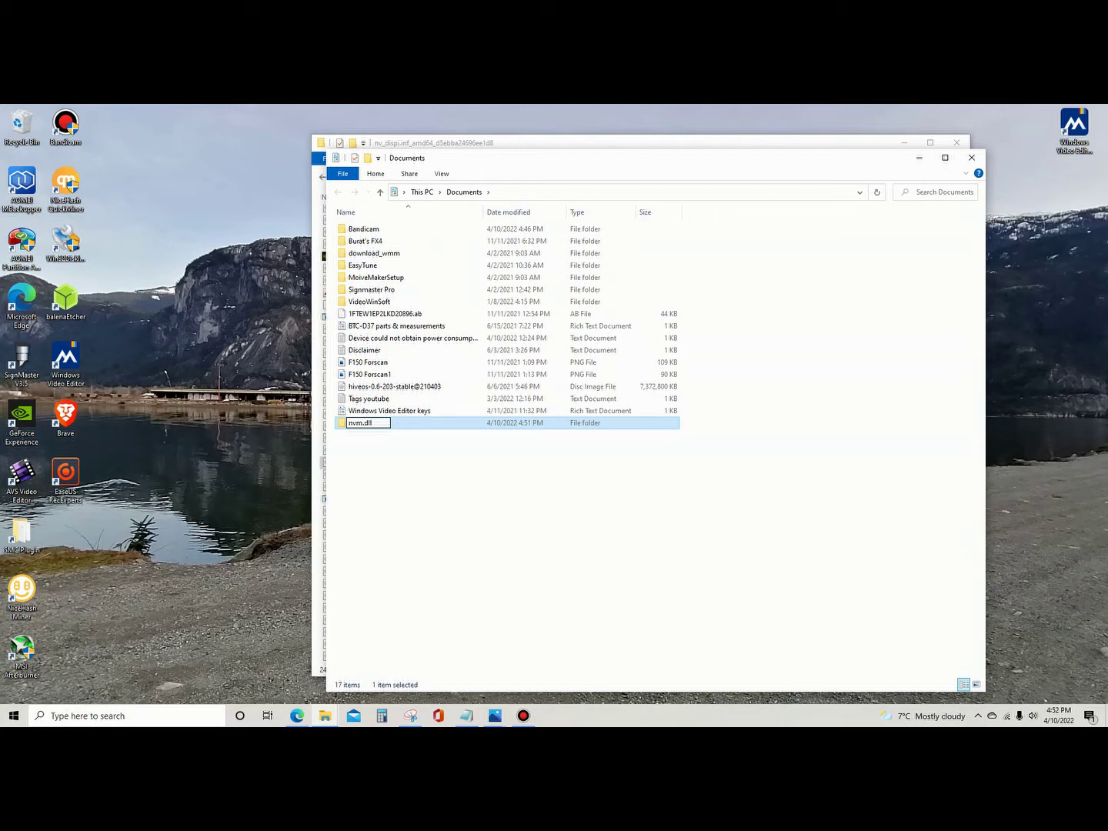
pyautogui.press('Return')
# Paste the copied nvml.dll into the new nvm.dll folder as a backup and minimize that window
pyautogui.press('Return')
pyautogui.rightClick(567, 349)
pyautogui.click(590, 428)
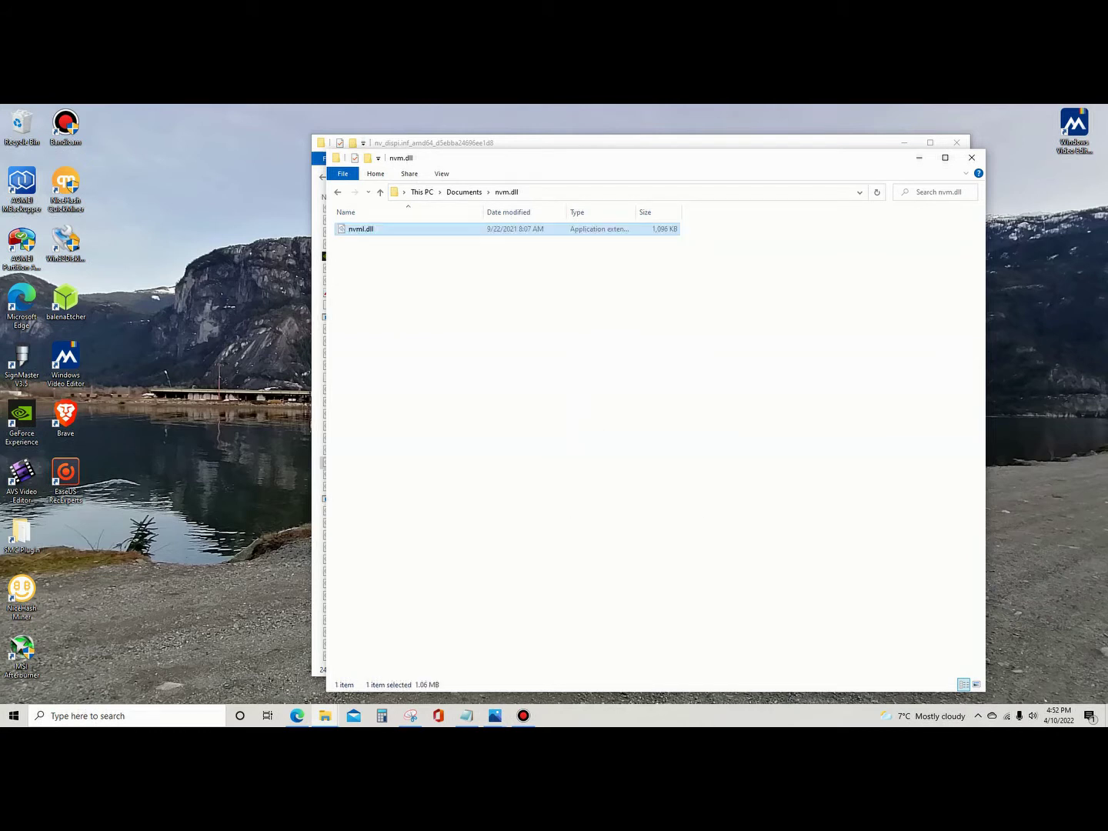
pyautogui.hotkey('alt', 'Left')
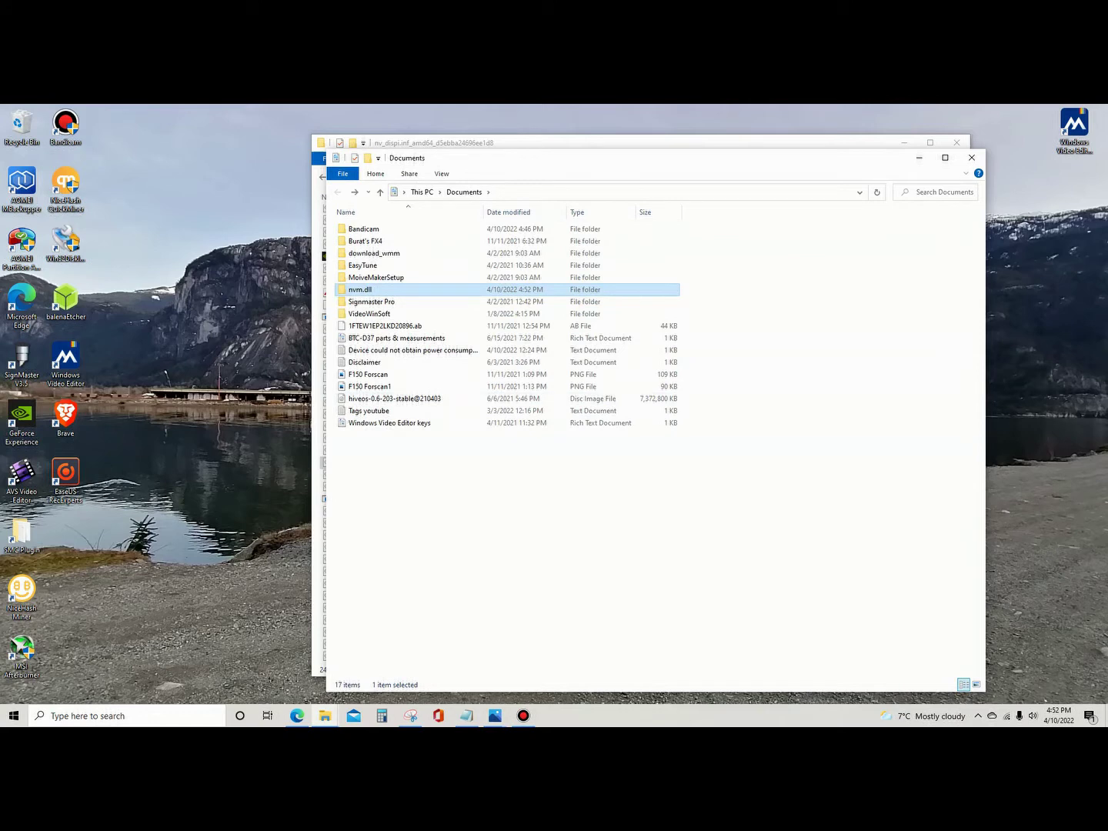
pyautogui.press('Return')
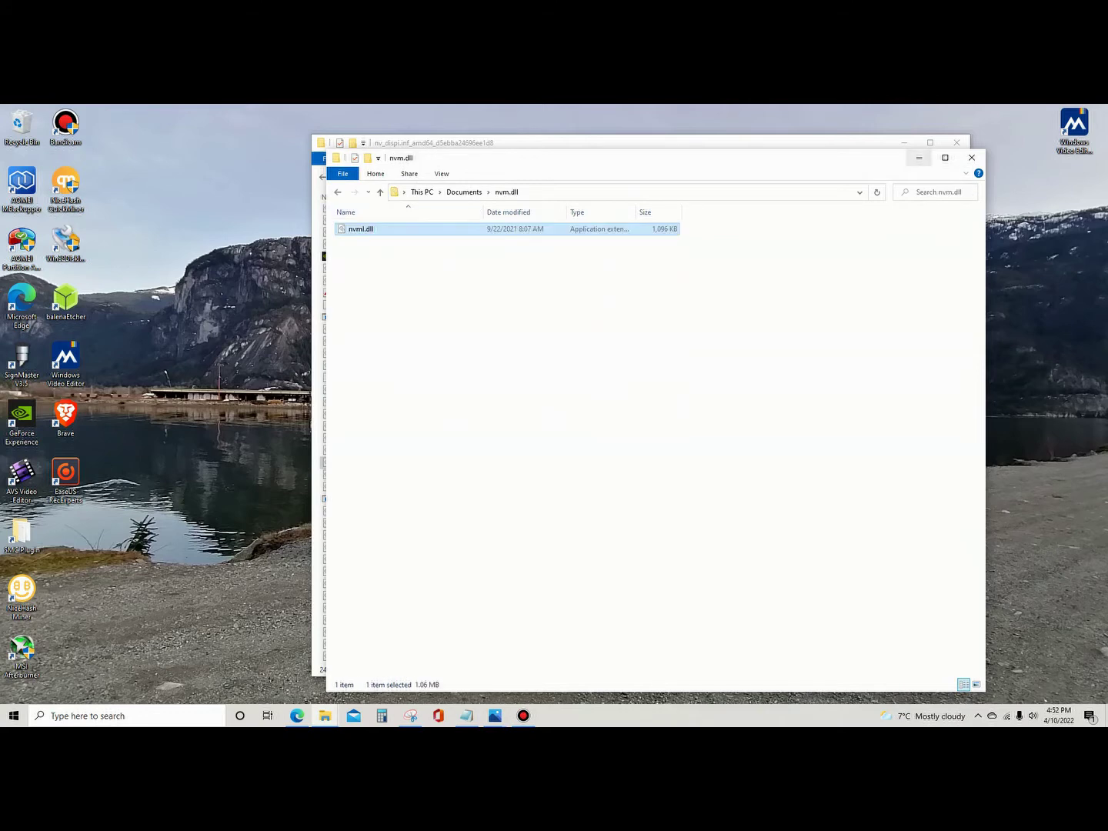
pyautogui.click(918, 157)
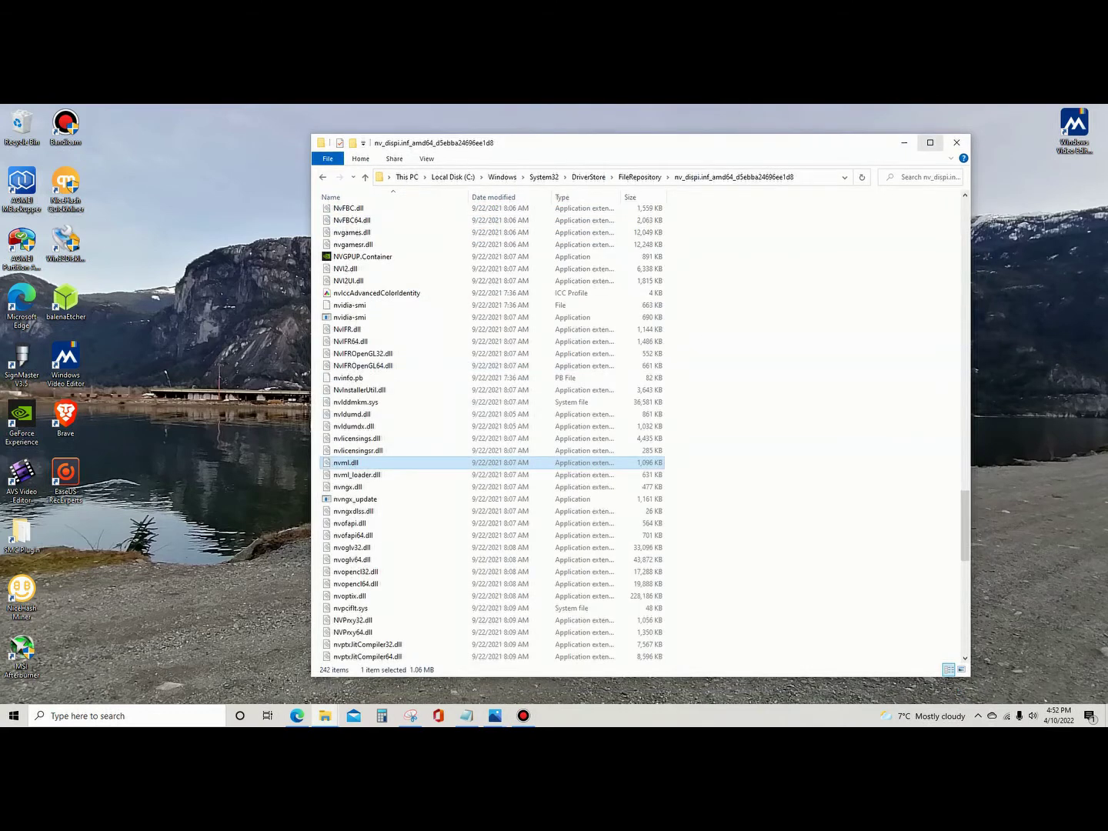
# Go up from the nv_dispi driver folder to System32 and find the folders whose names start with NV
pyautogui.scroll(3, 491, 435)
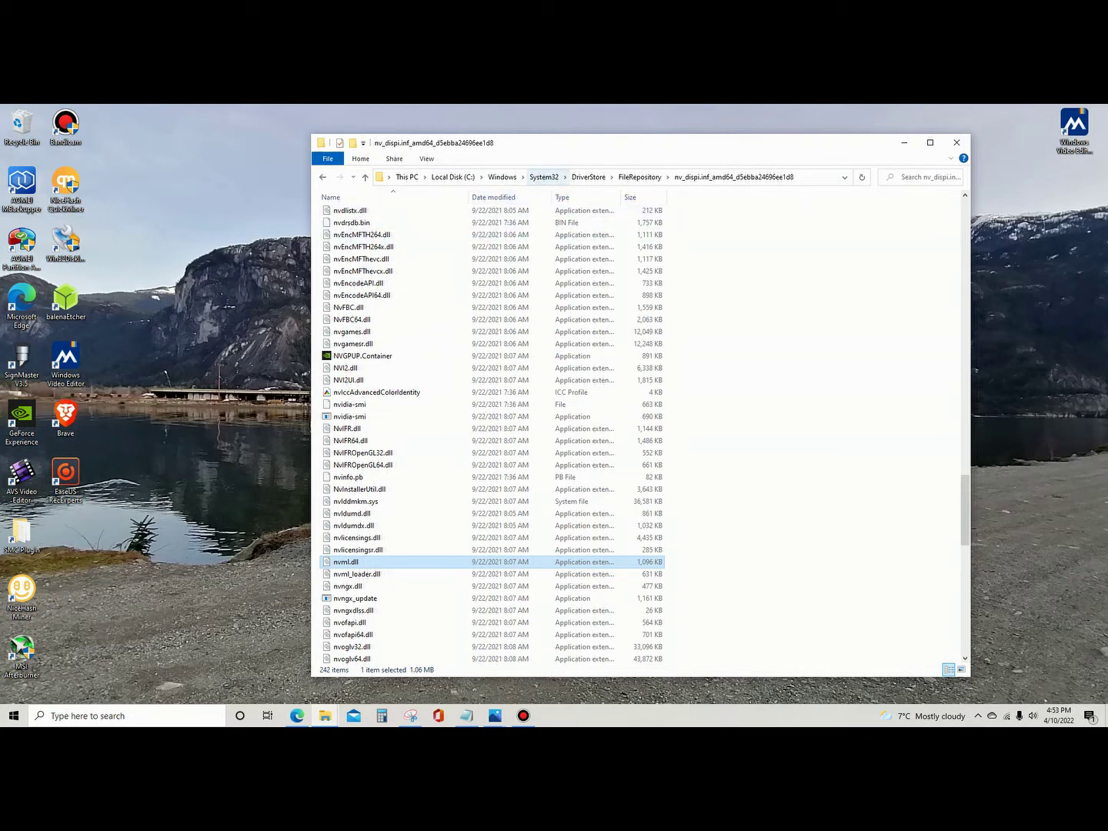
pyautogui.click(544, 177)
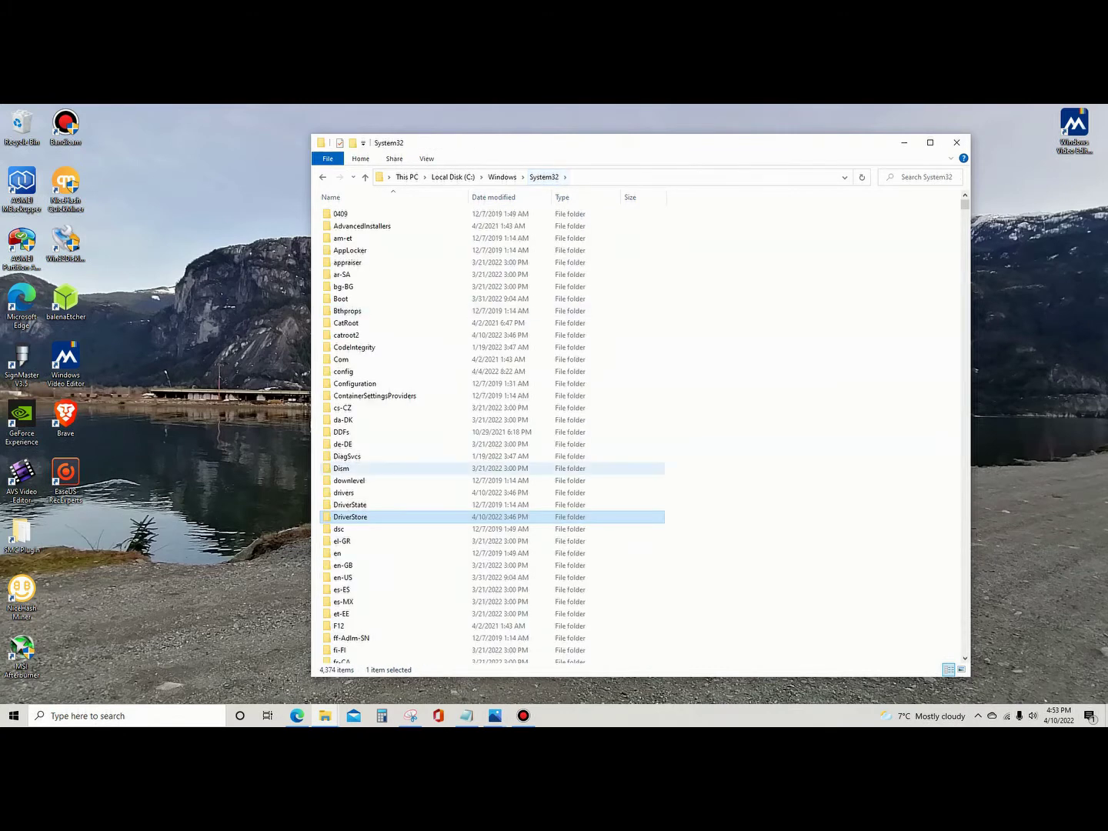
pyautogui.moveTo(615, 142); pyautogui.dragTo(683, 113)
pyautogui.write('nv')
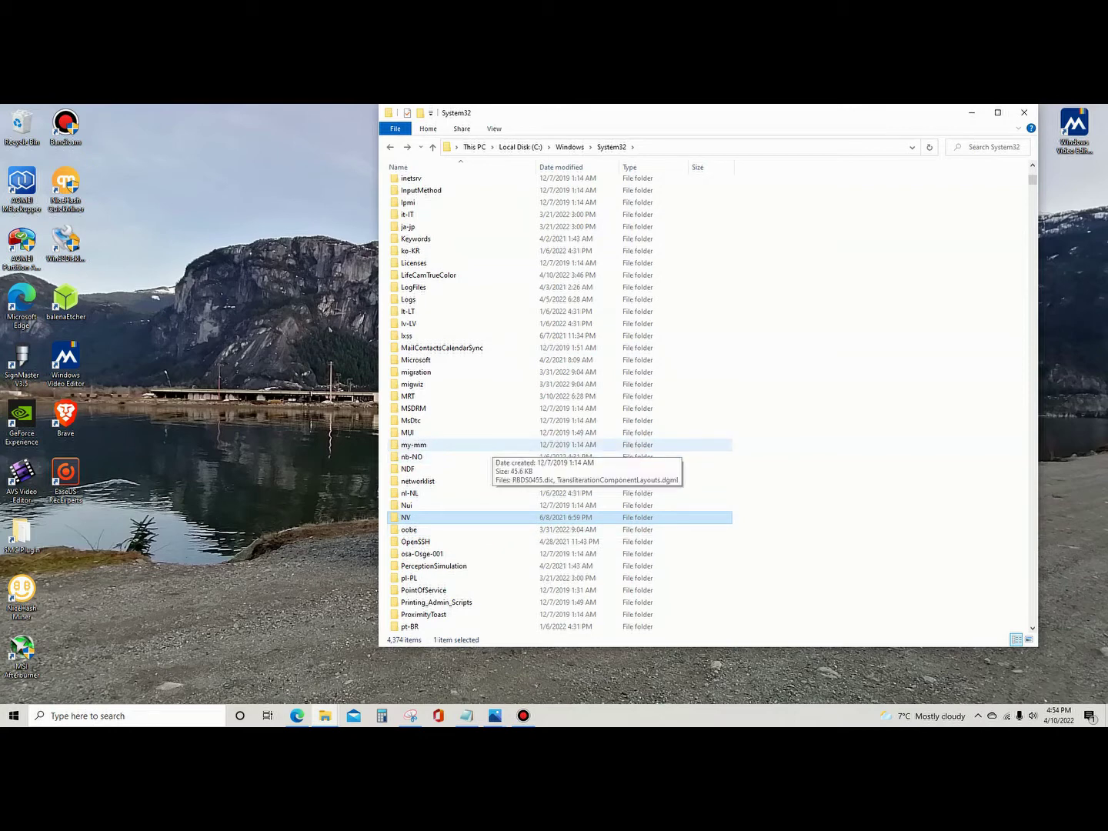
pyautogui.scroll(5, 461, 446)
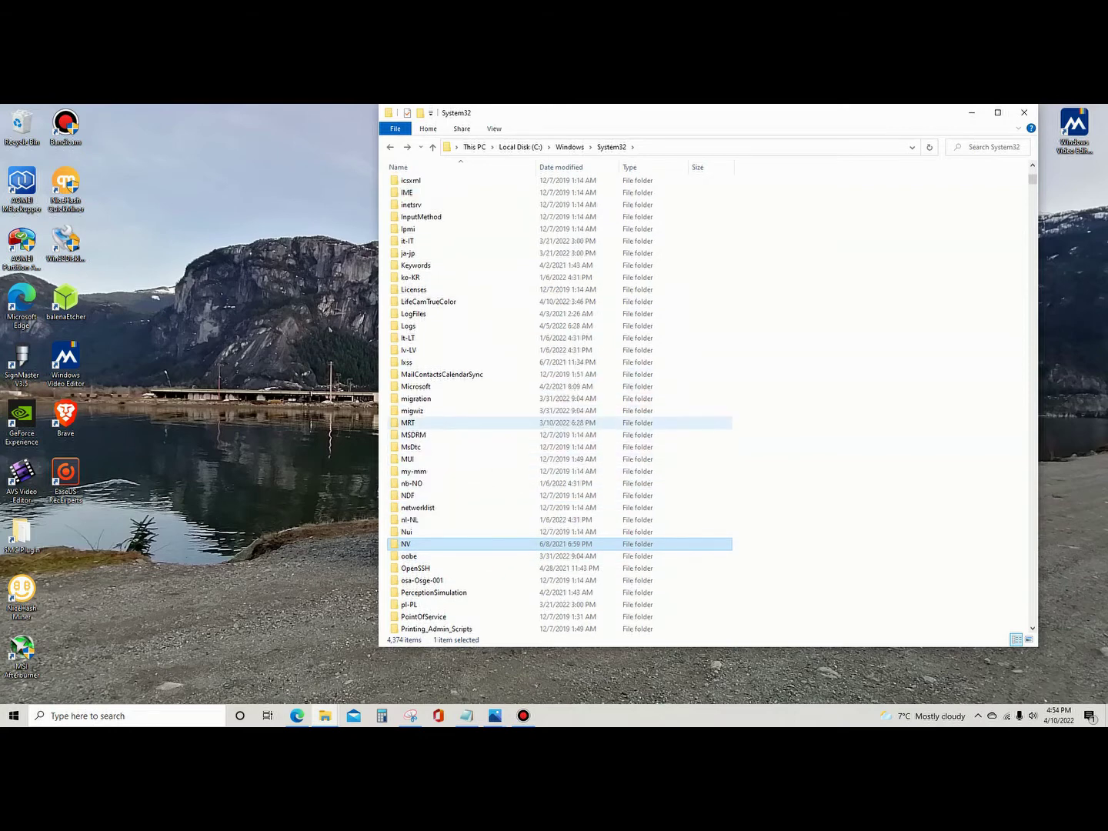
pyautogui.scroll(-5, 404, 420)
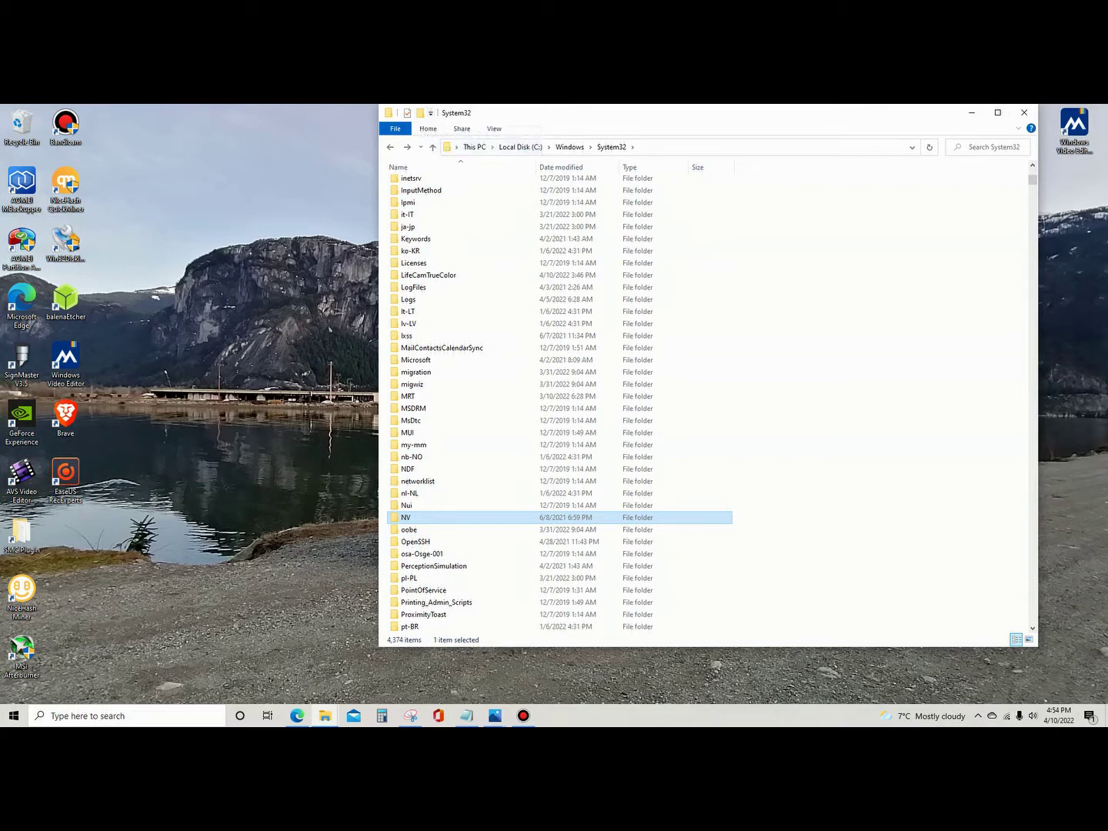
# Create a new folder named NVSMI in System32, granting administrator permission
pyautogui.hotkey('ctrl', 'shift', 'n')
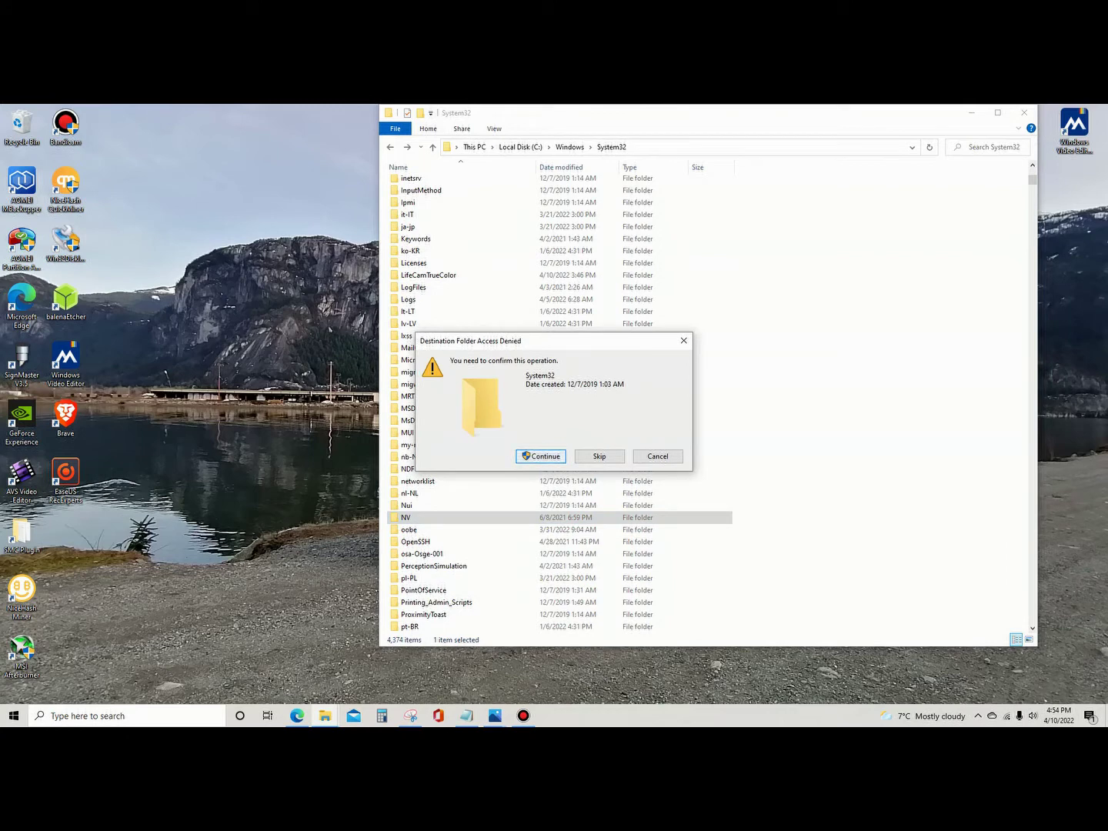
pyautogui.press('Escape')
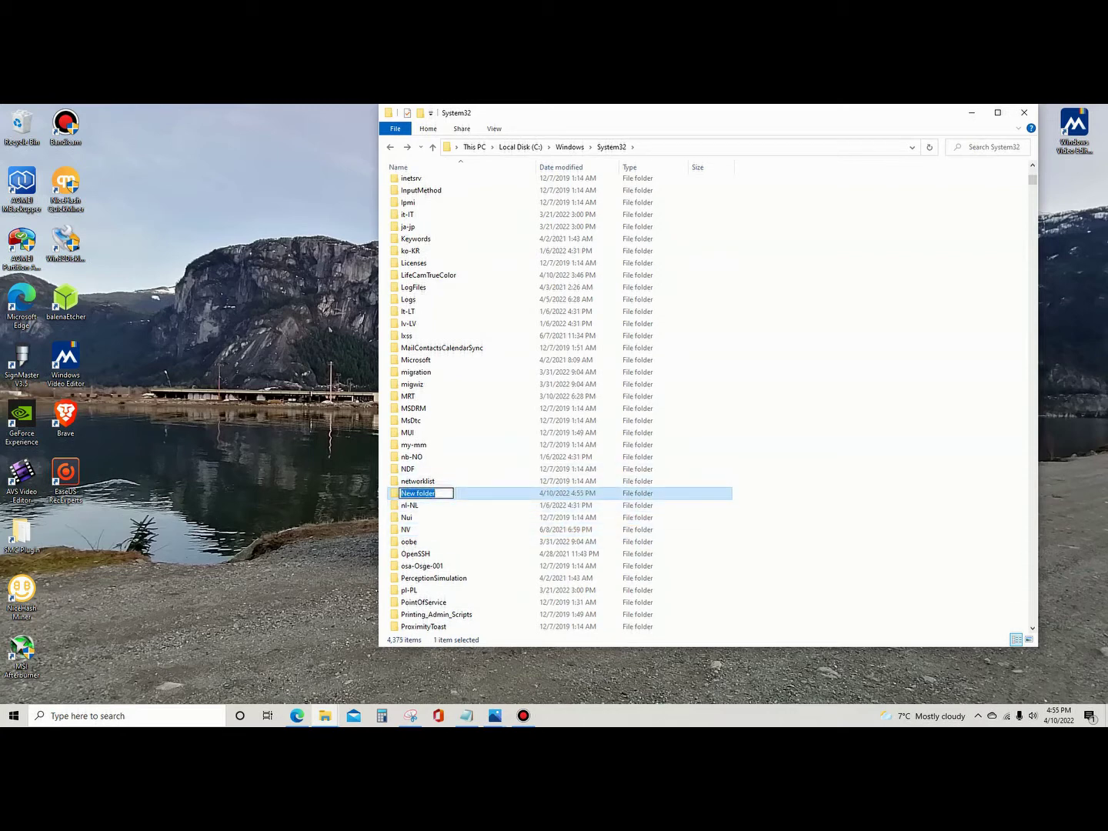
pyautogui.write('NVSMI')
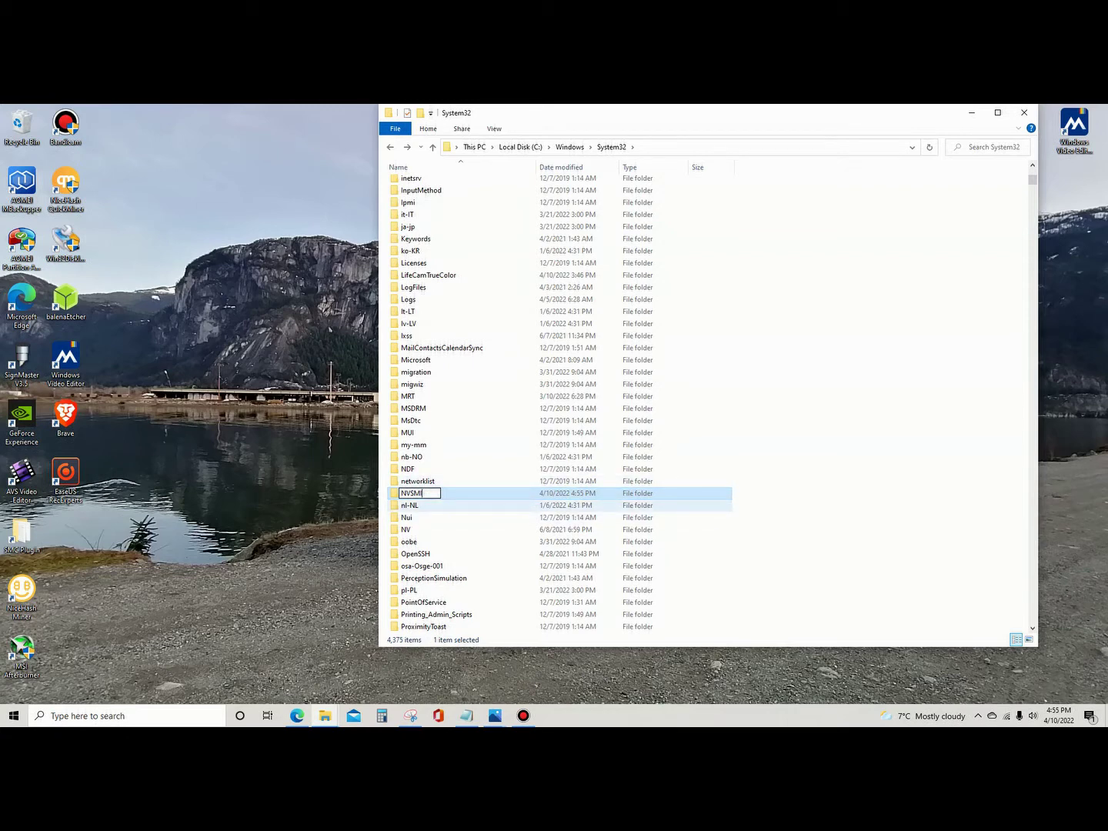
pyautogui.press('Return')
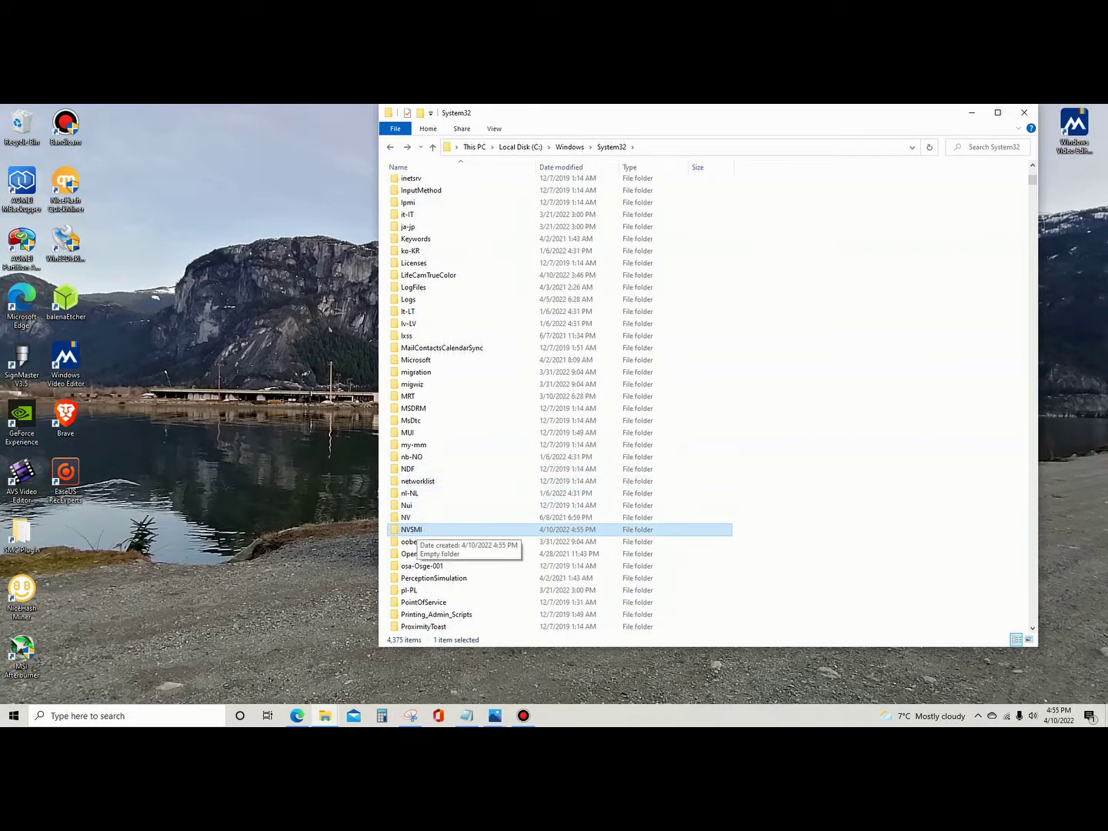
# Paste nvml.dll into the System32\NVSMI folder with administrator permission and return to the System32 listing
pyautogui.press('Return')
pyautogui.rightClick(589, 264)
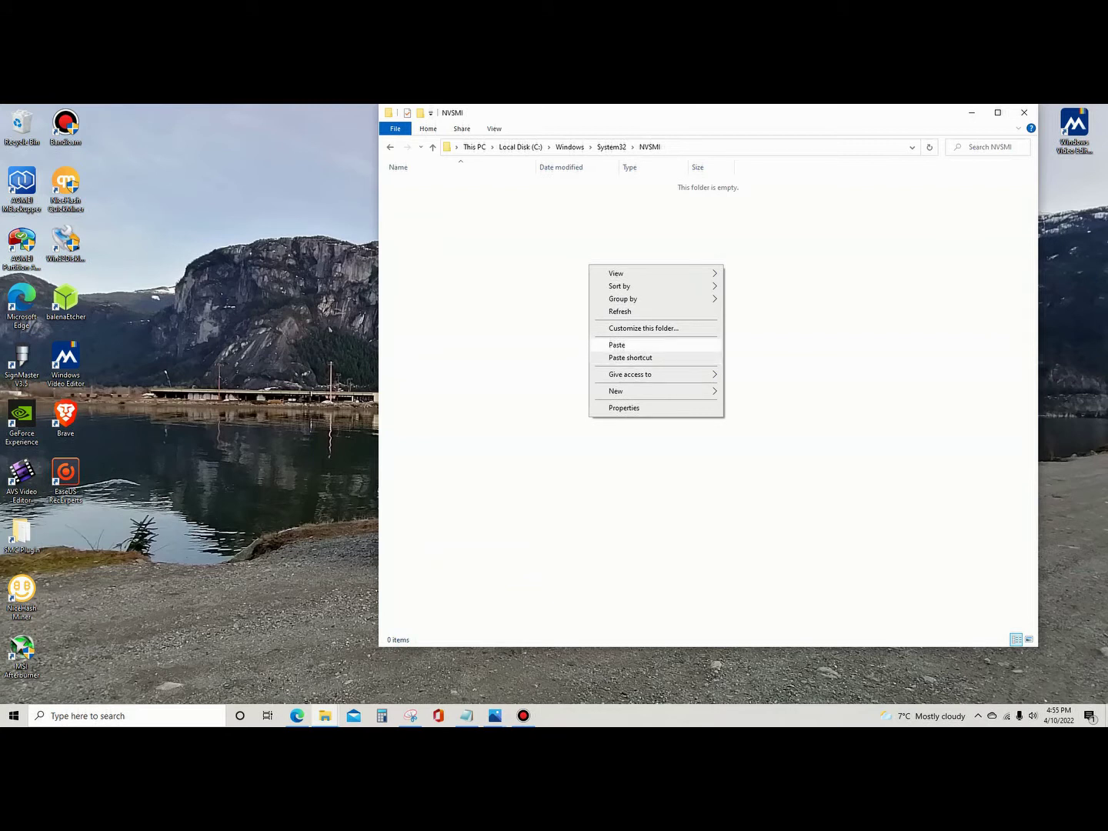
pyautogui.click(617, 344)
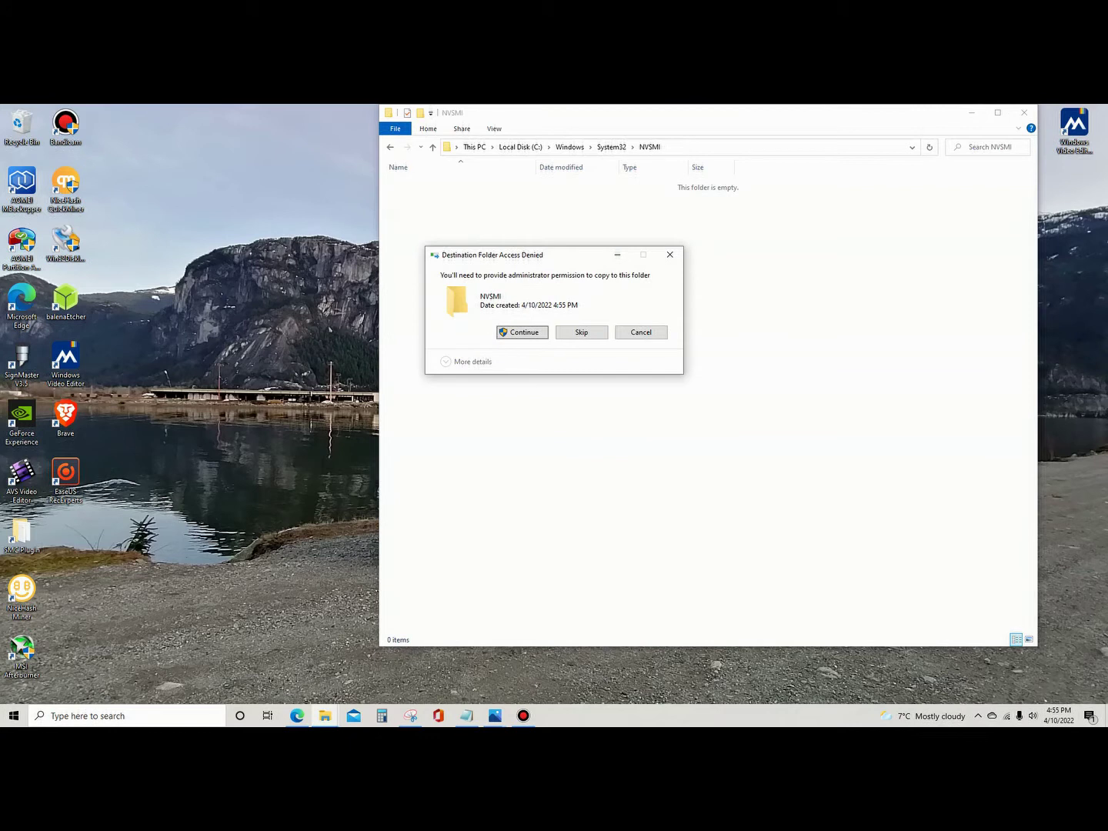
pyautogui.click(522, 332)
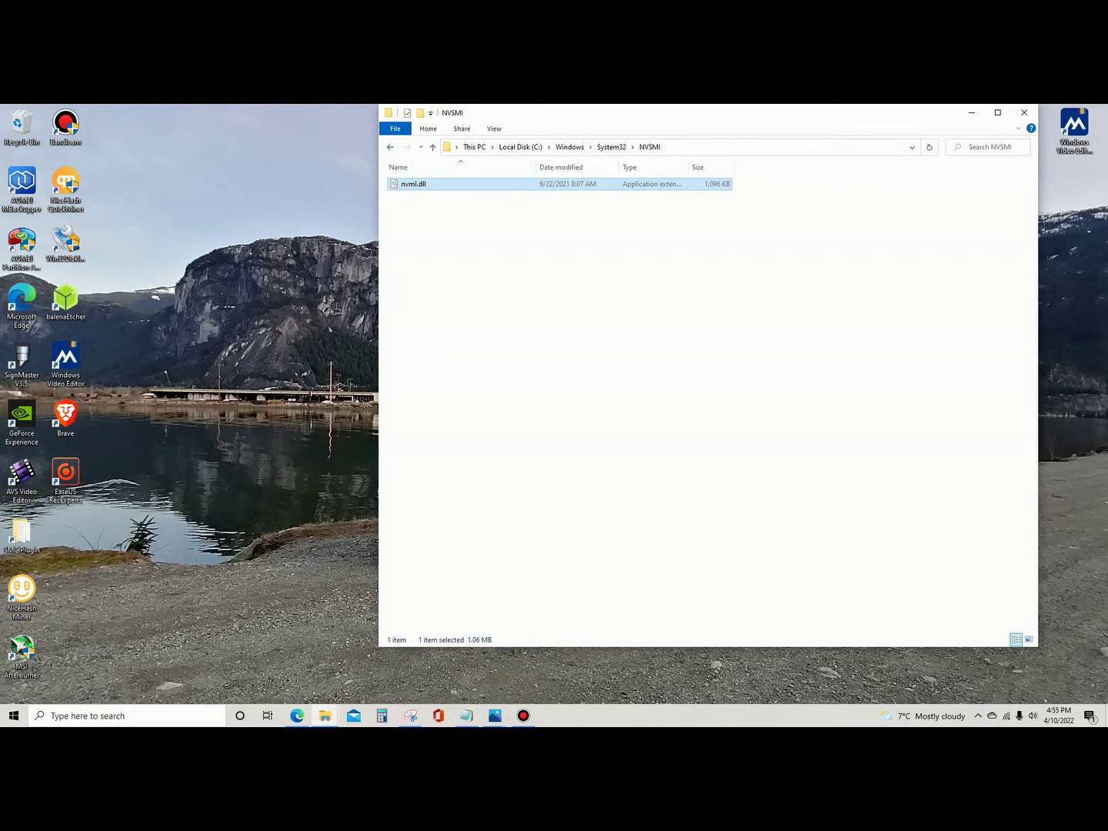
pyautogui.hotkey('alt', 'Left')
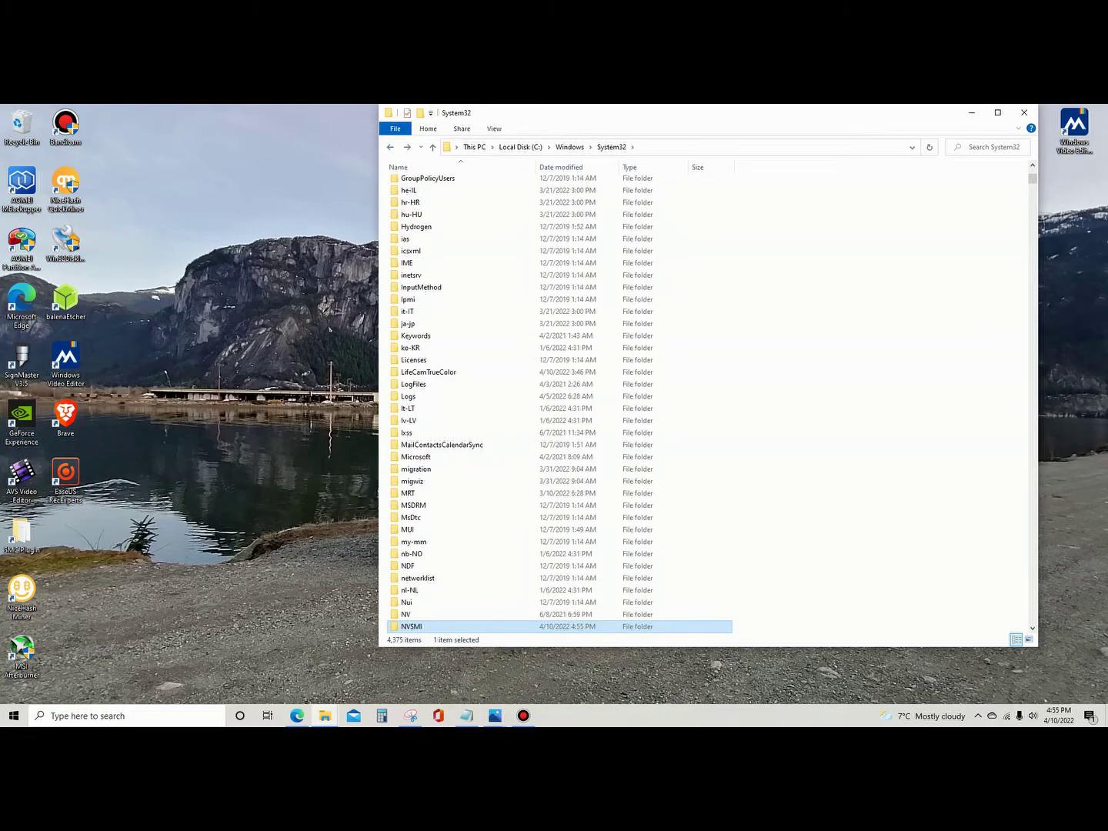
pyautogui.hotkey('alt', 'Right')
pyautogui.hotkey('alt', 'Left')
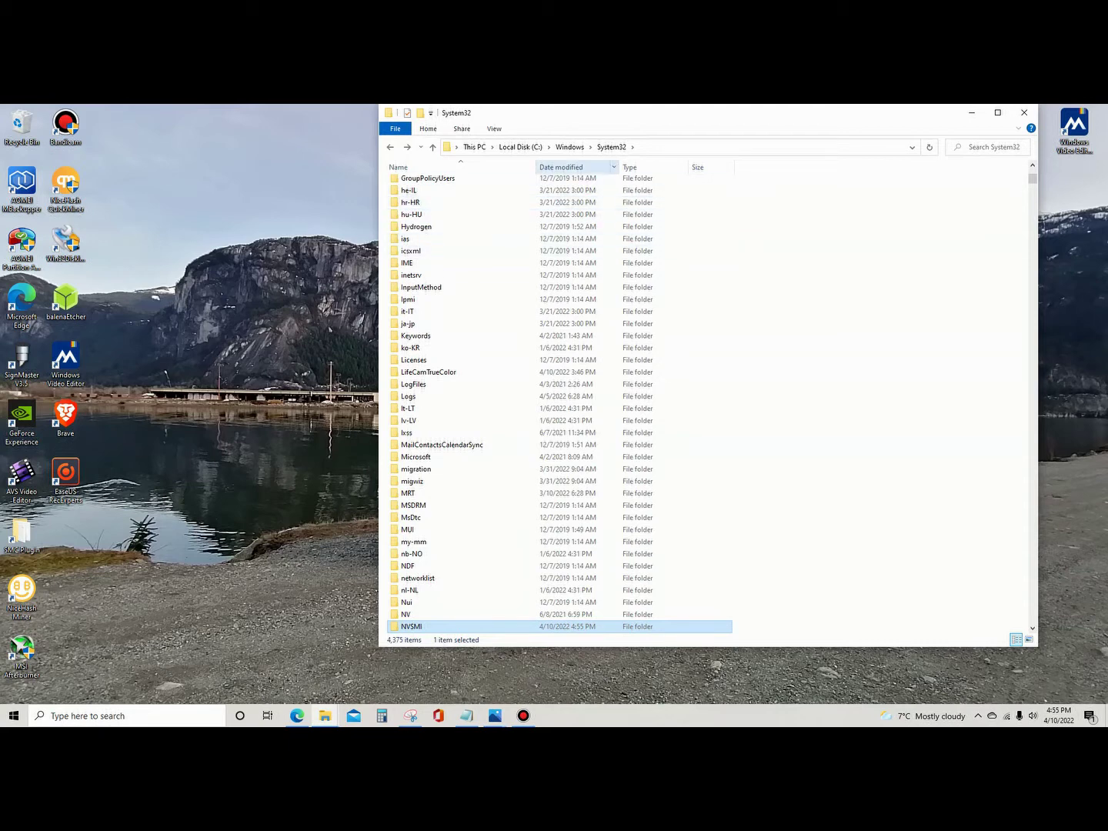
# Go to the Program Files\NVIDIA Corporation\NVSMI folder on the C: drive
pyautogui.click(474, 147)
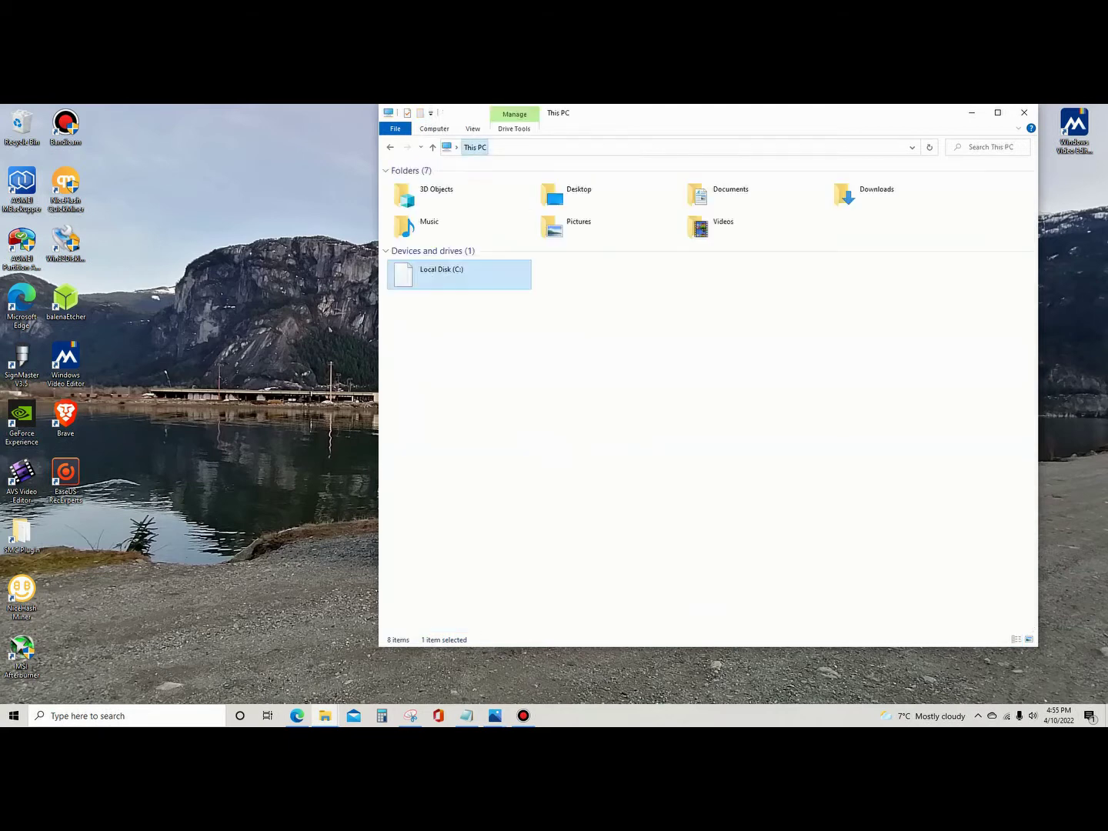
pyautogui.doubleClick(454, 273)
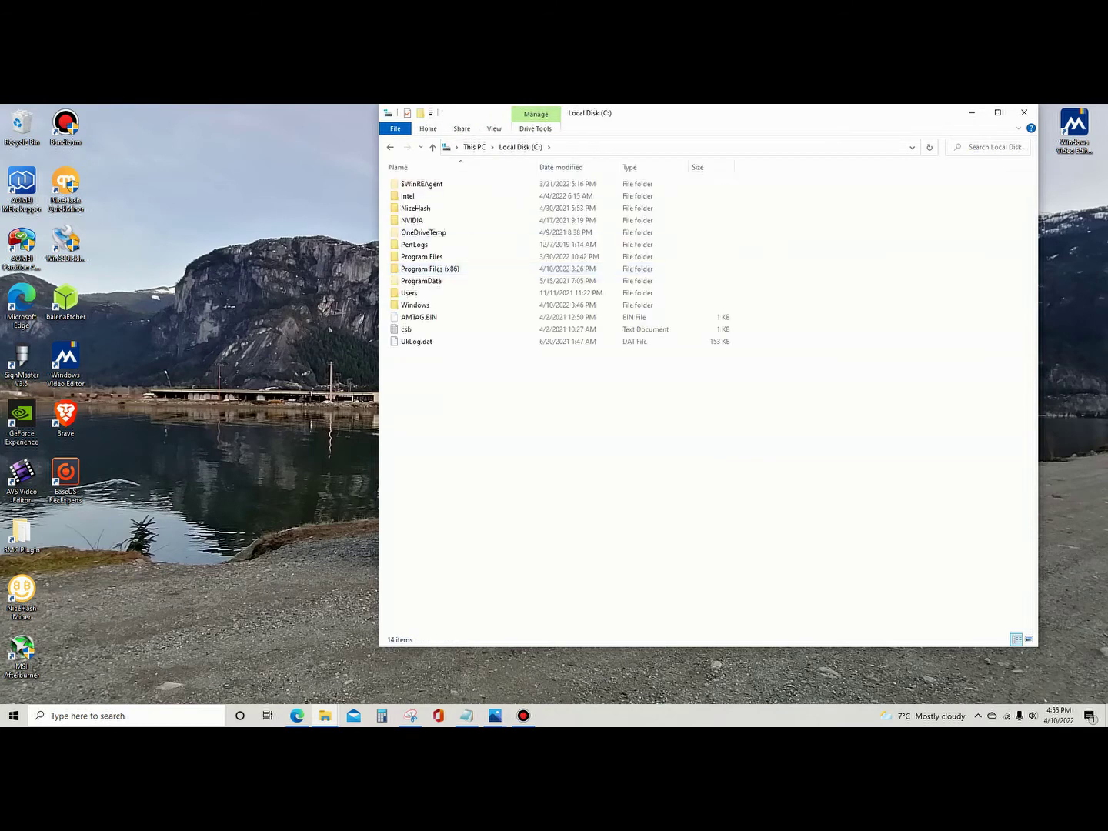
pyautogui.hotkey('alt', 'Left')
pyautogui.hotkey('alt', 'Right')
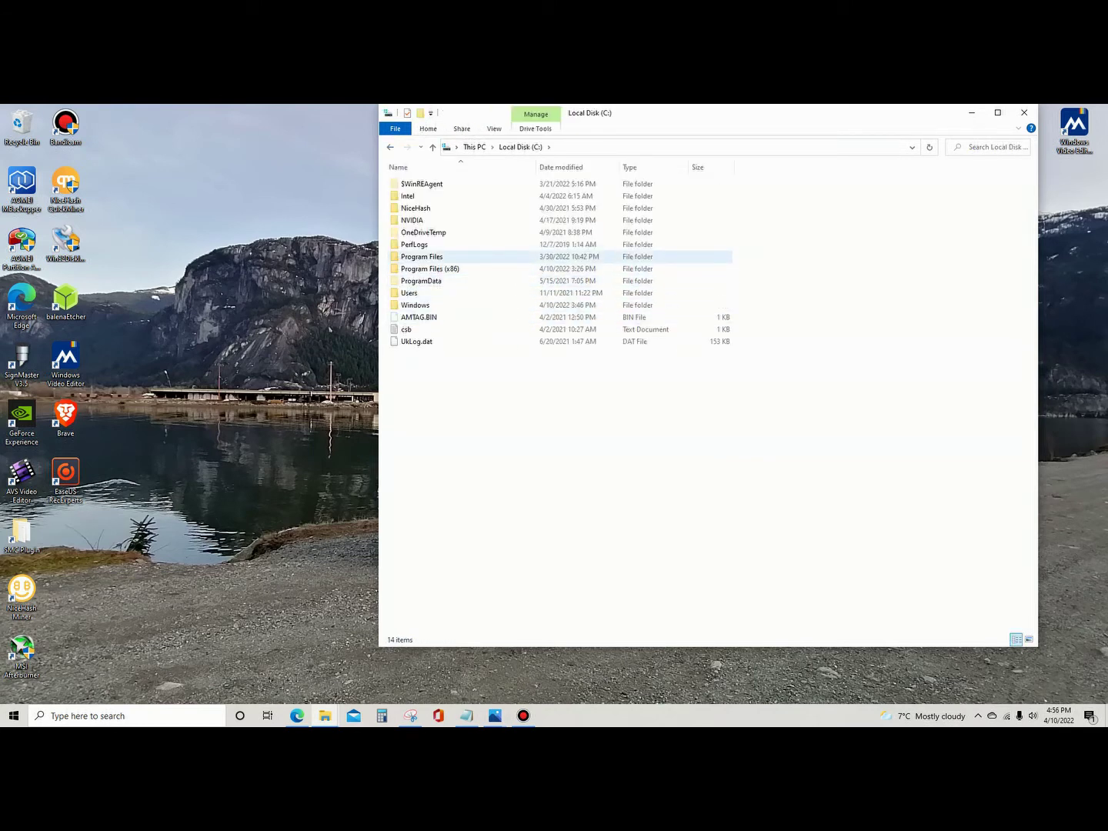
pyautogui.doubleClick(421, 257)
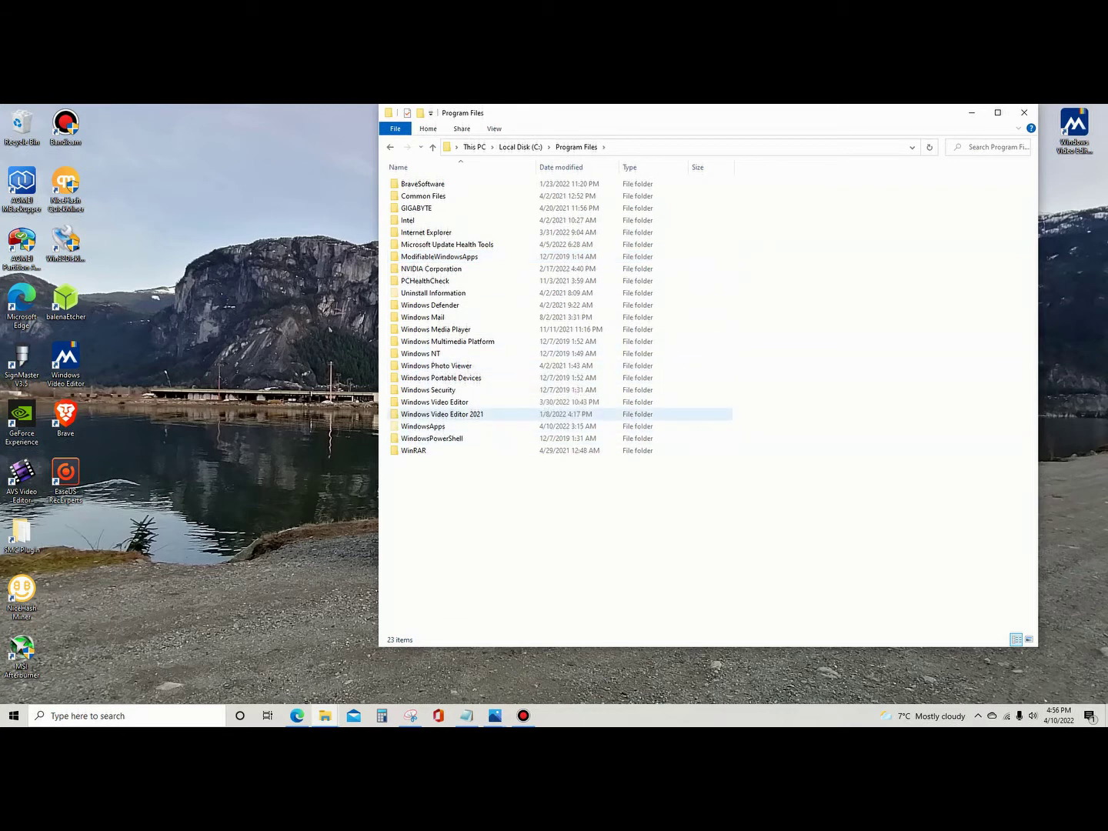
pyautogui.doubleClick(462, 268)
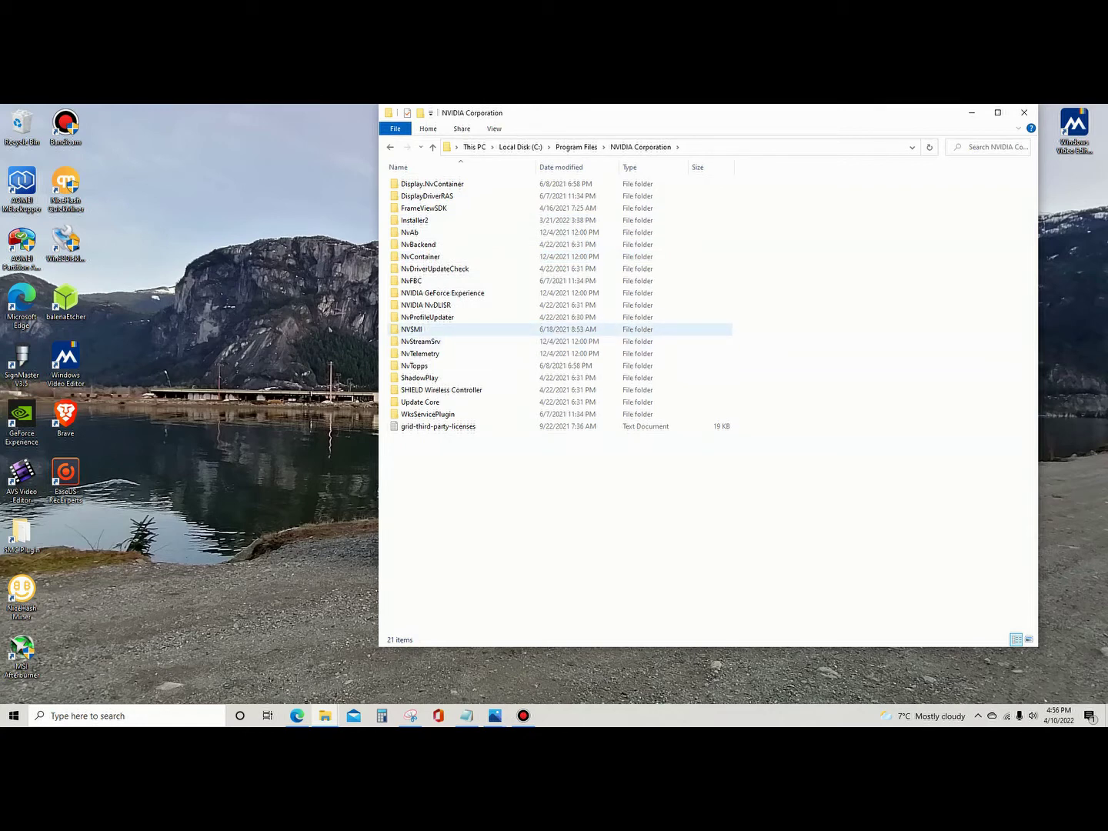
pyautogui.doubleClick(416, 329)
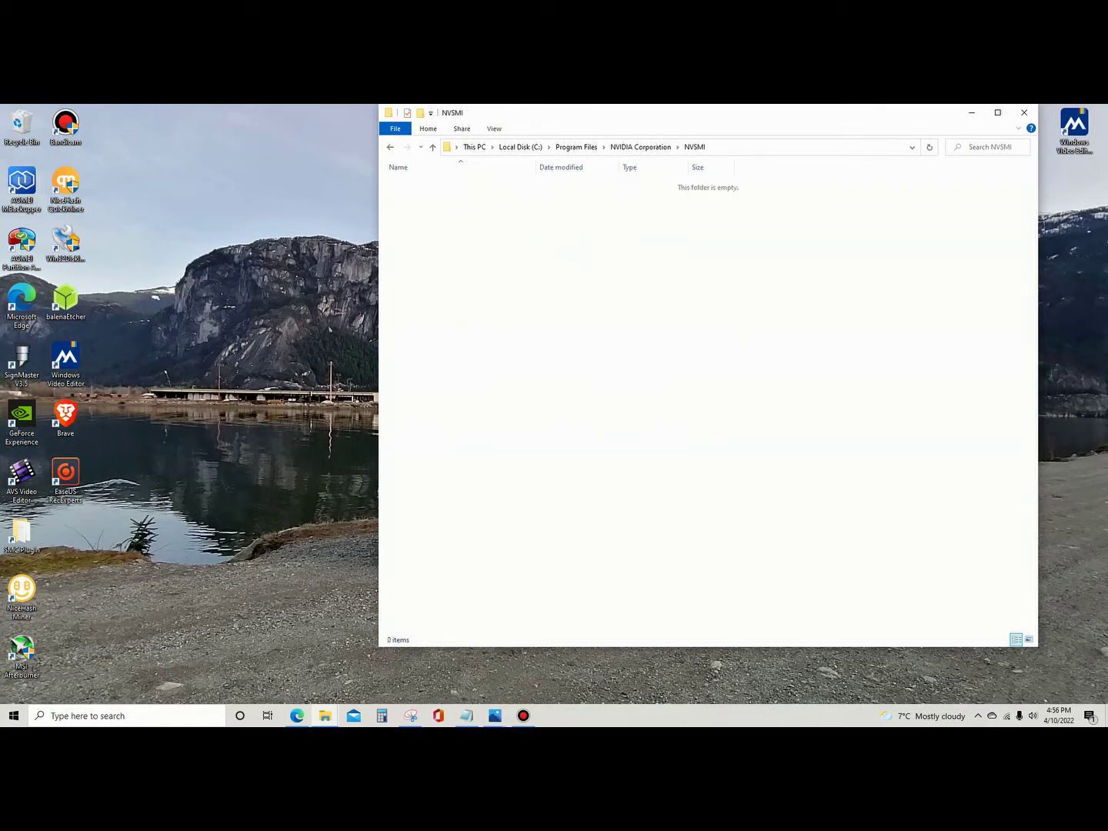
# Paste nvml.dll into the NVIDIA Corporation\NVSMI folder with administrator permission, then reopen the folder to check it
pyautogui.hotkey('alt', 'Left')
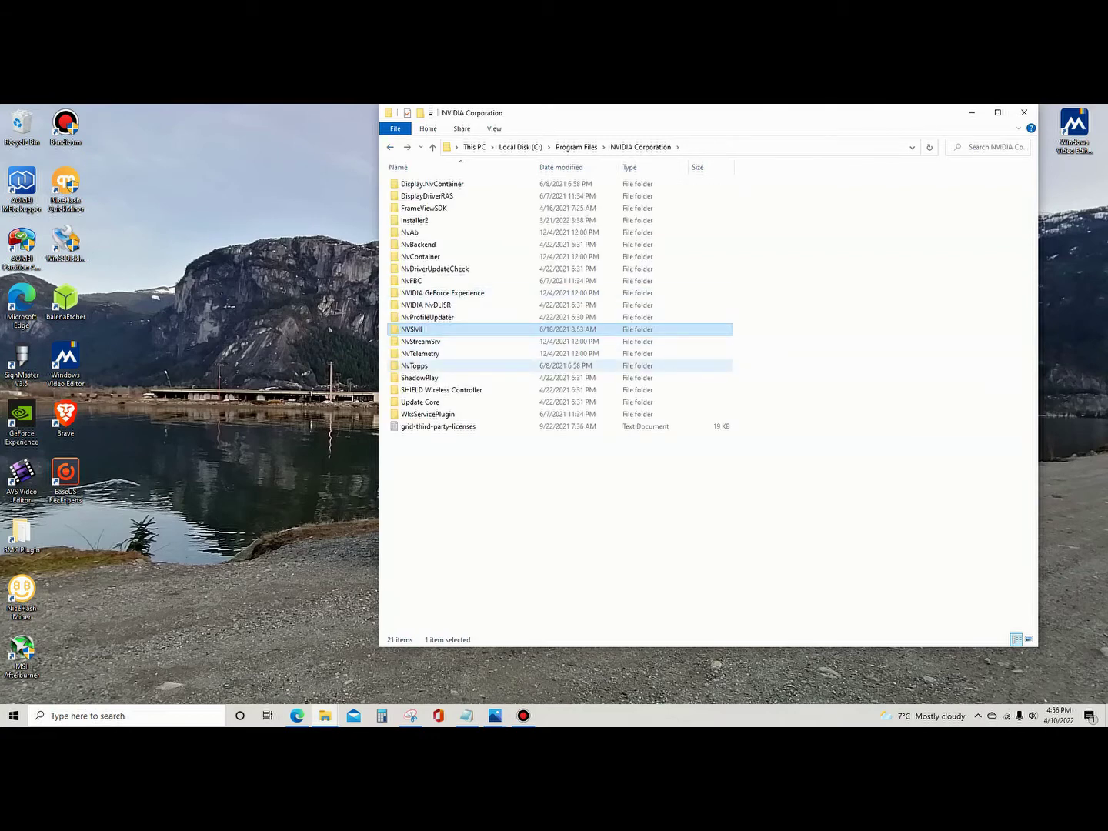
pyautogui.press('Return')
pyautogui.rightClick(632, 337)
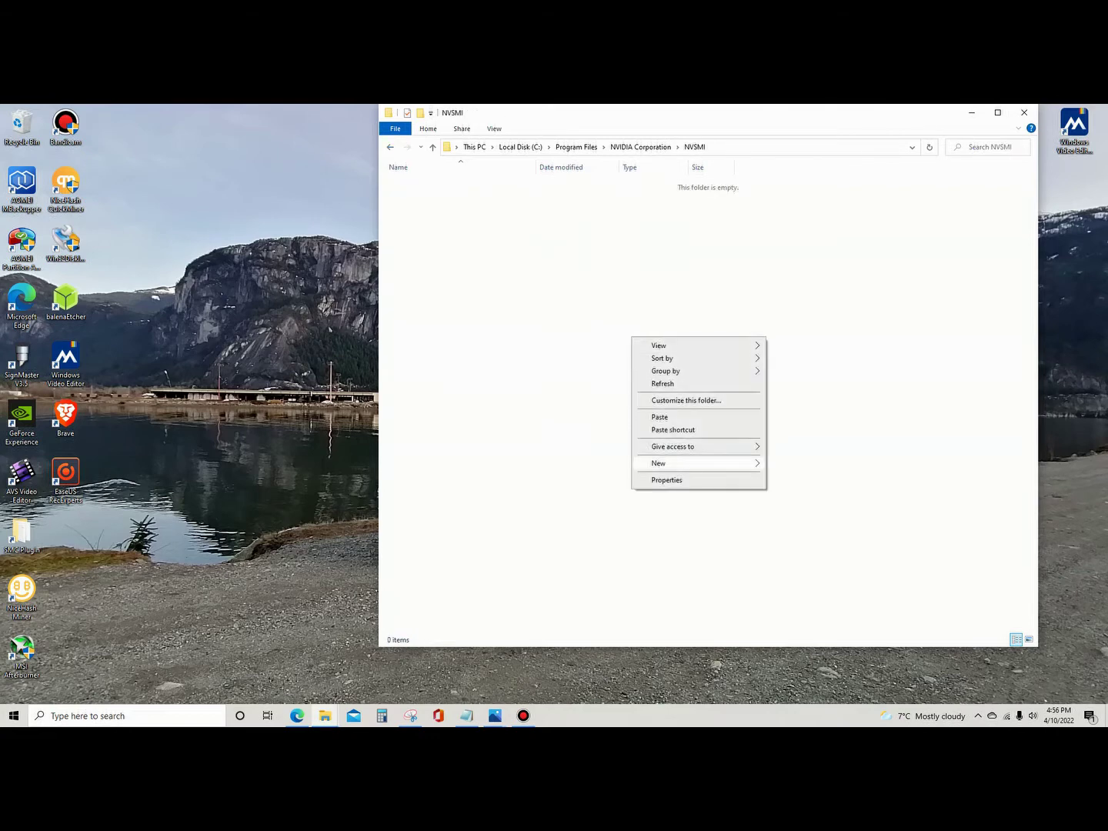
pyautogui.click(659, 416)
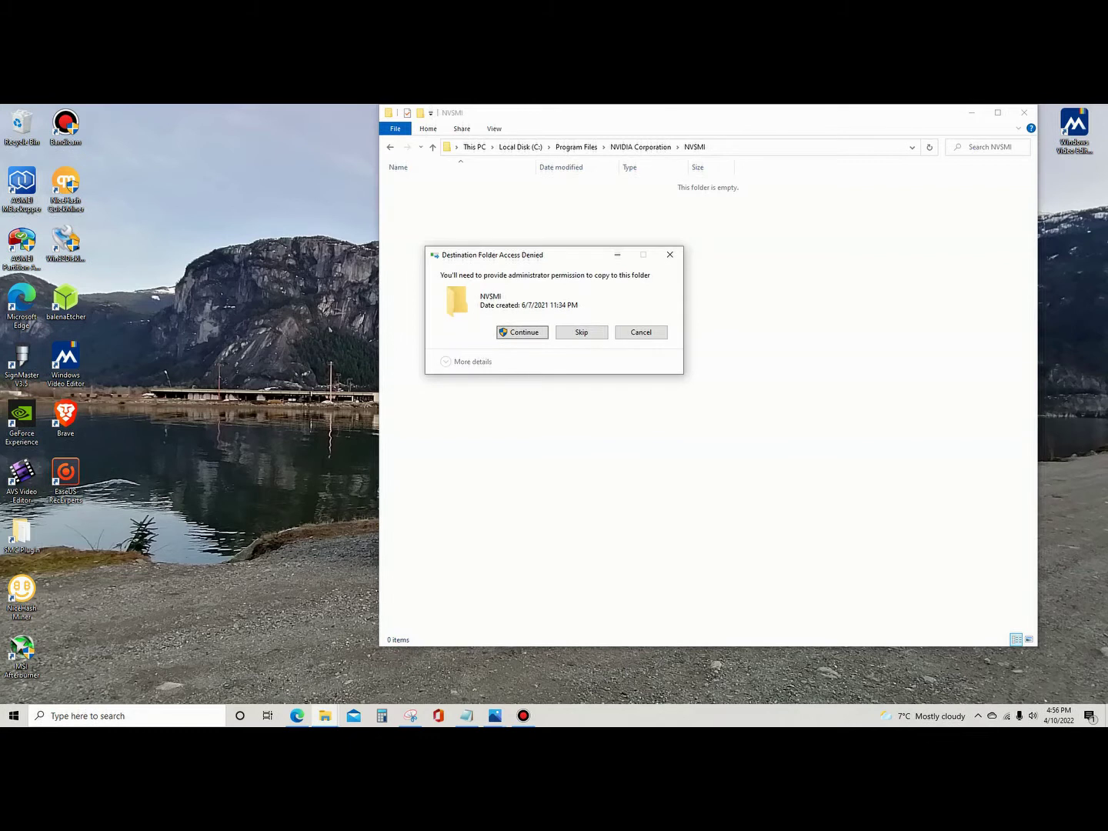
pyautogui.press('Return')
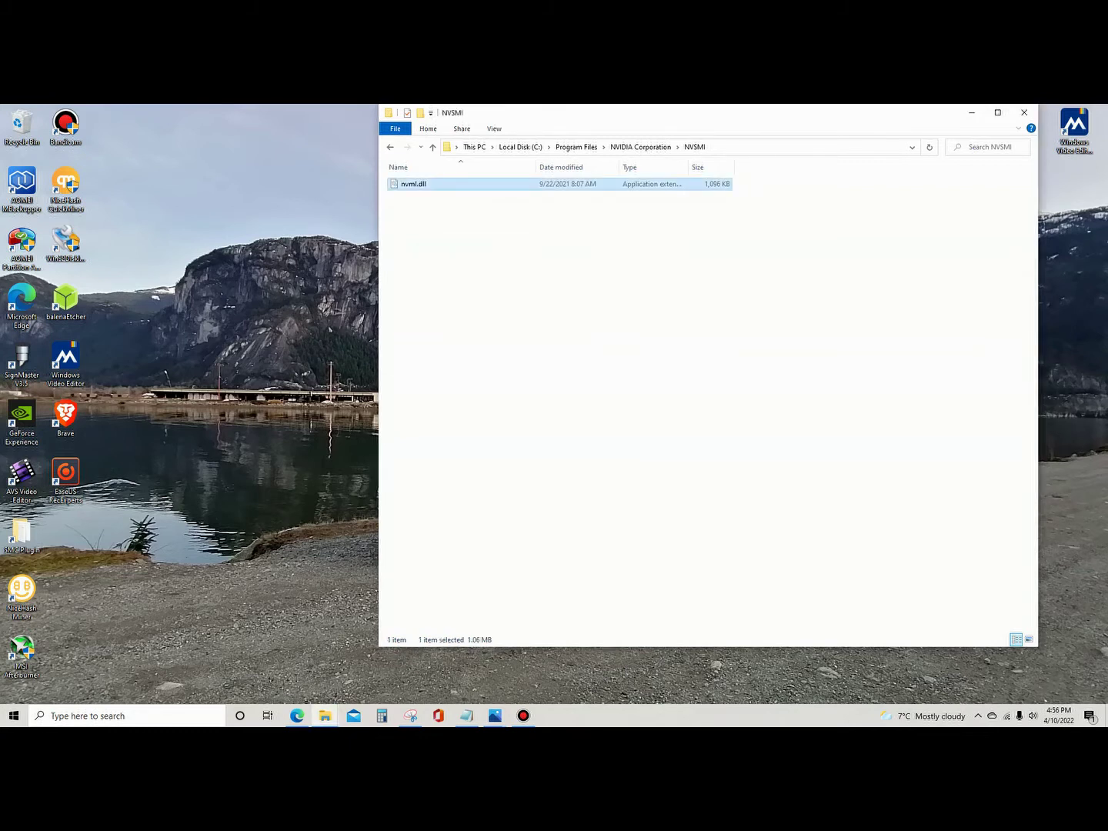
pyautogui.hotkey('alt', 'Left')
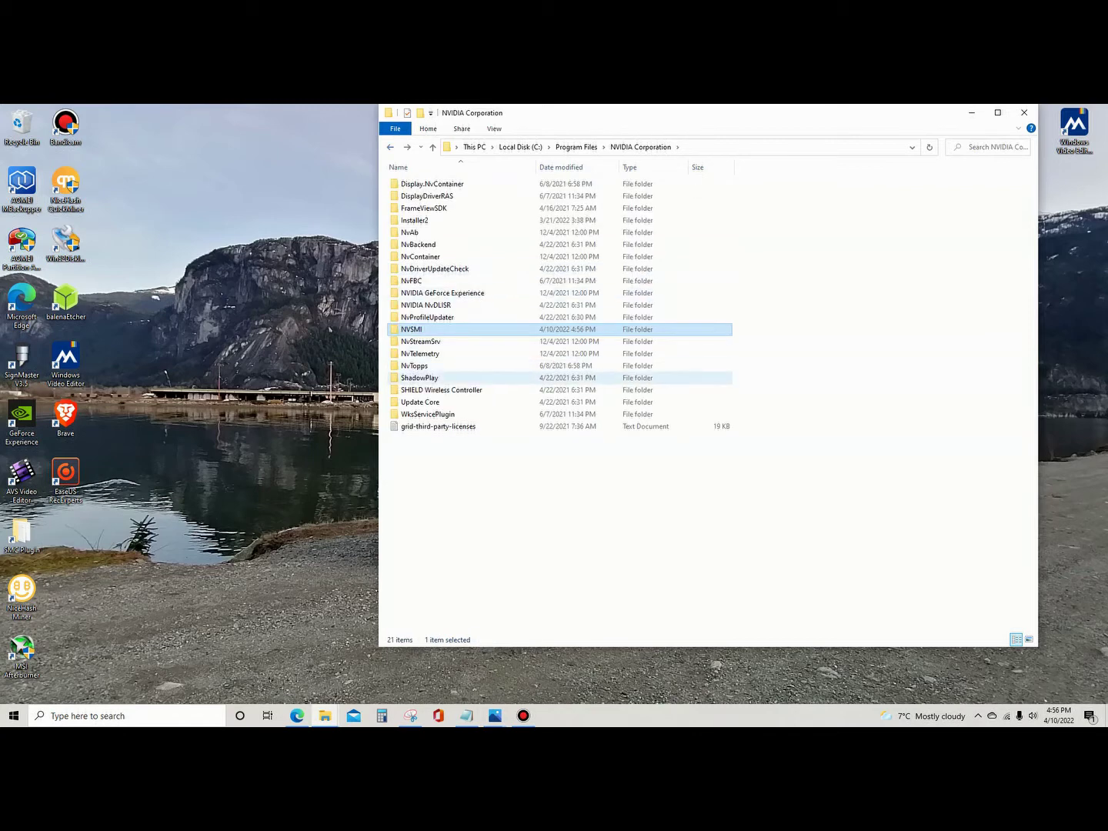
pyautogui.press('Return')
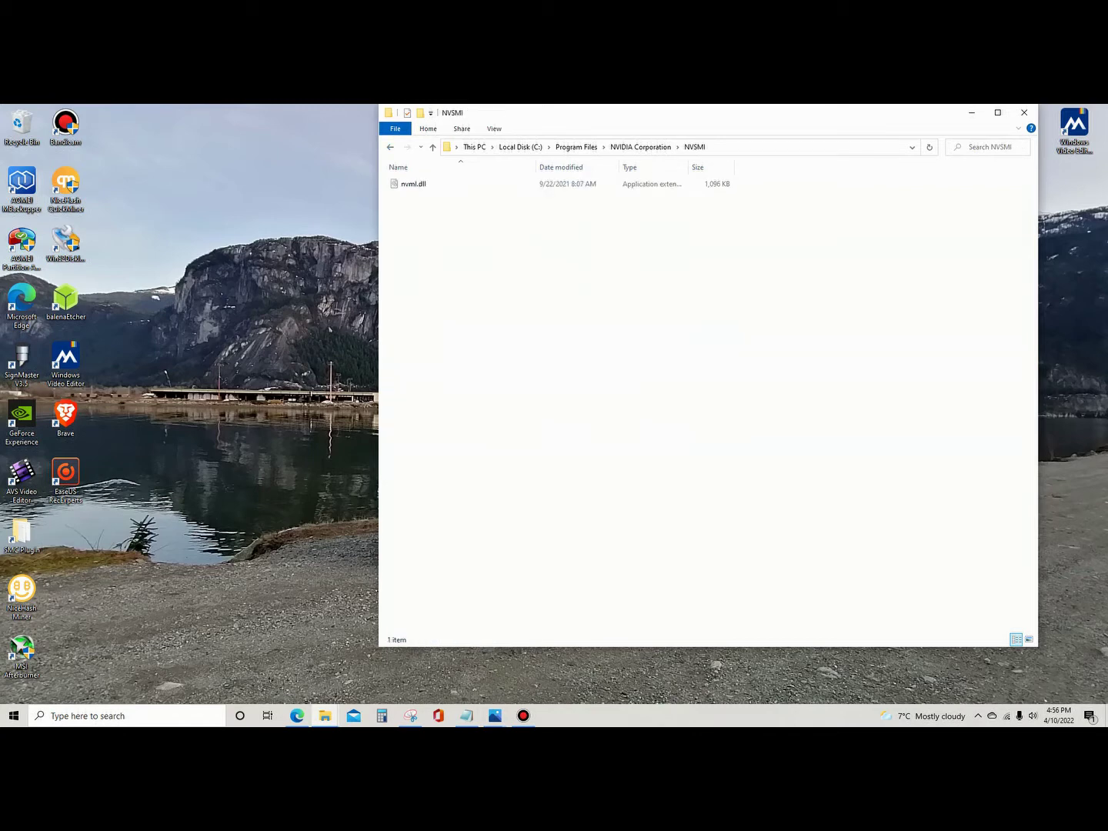
# Go to the NVIDIA Corporation folder inside Program Files (x86) on the C: drive
pyautogui.hotkey('alt', 'Left')
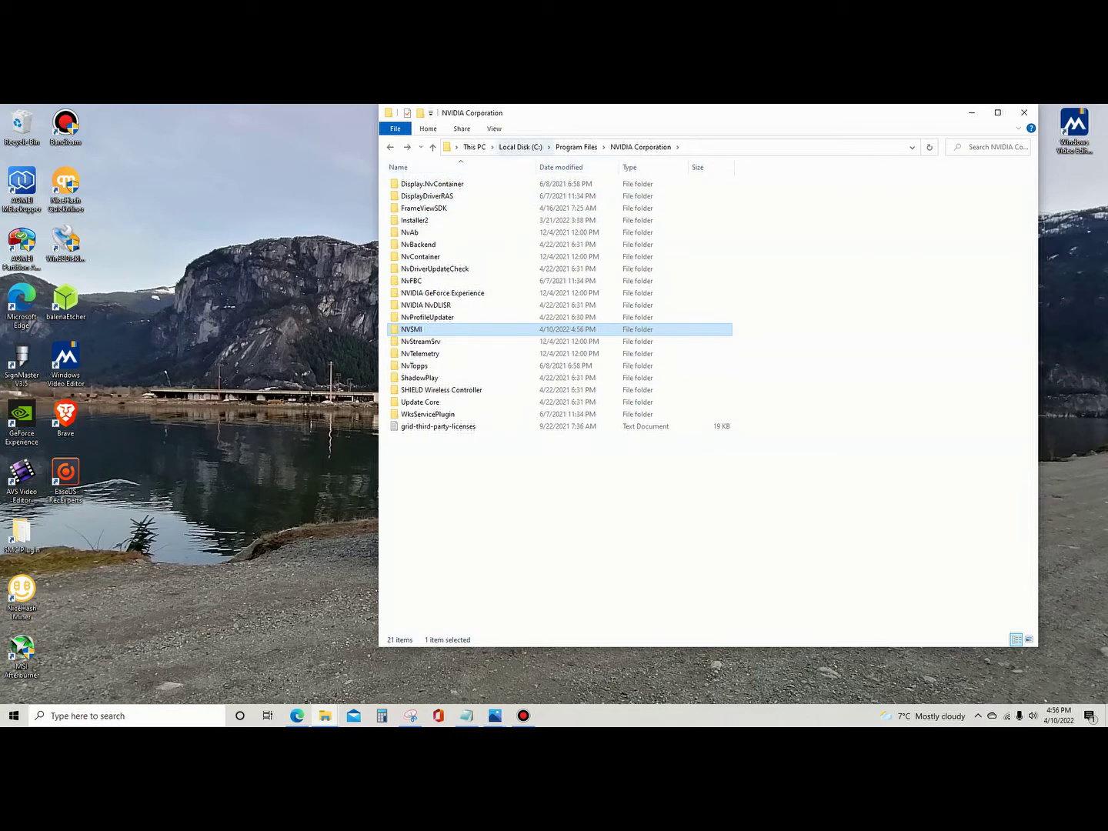
pyautogui.click(521, 147)
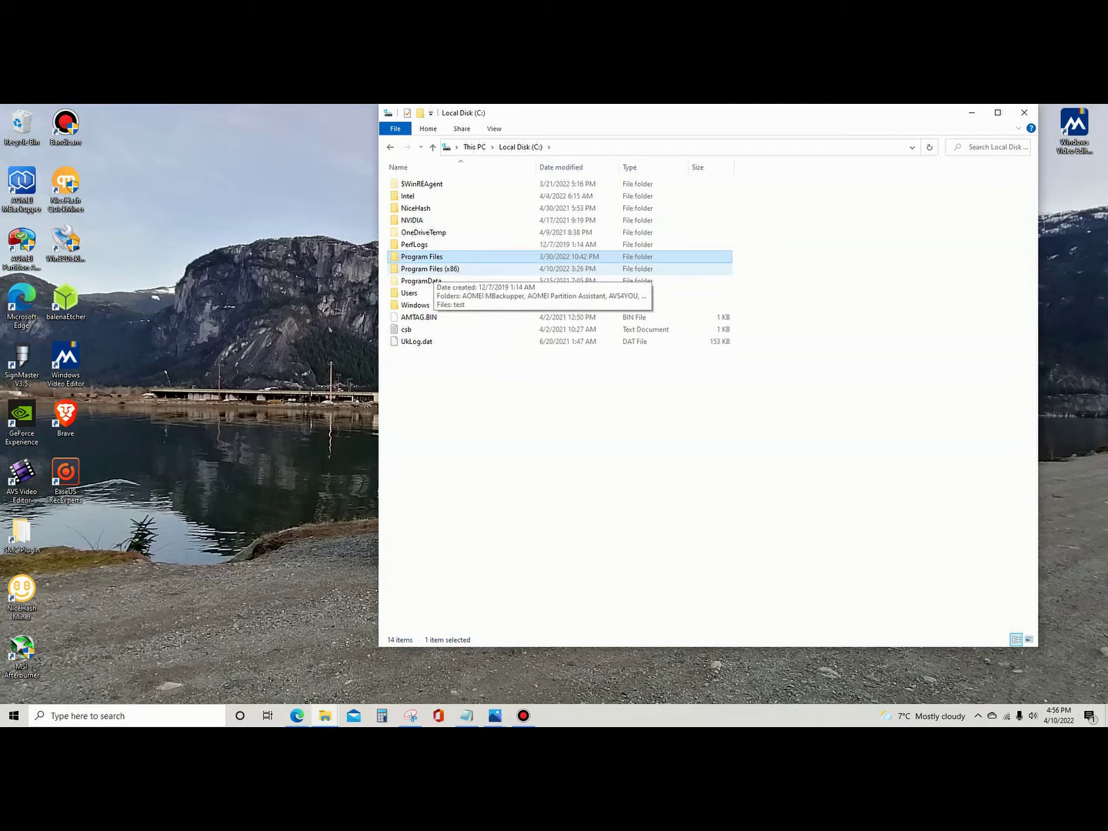
pyautogui.doubleClick(429, 269)
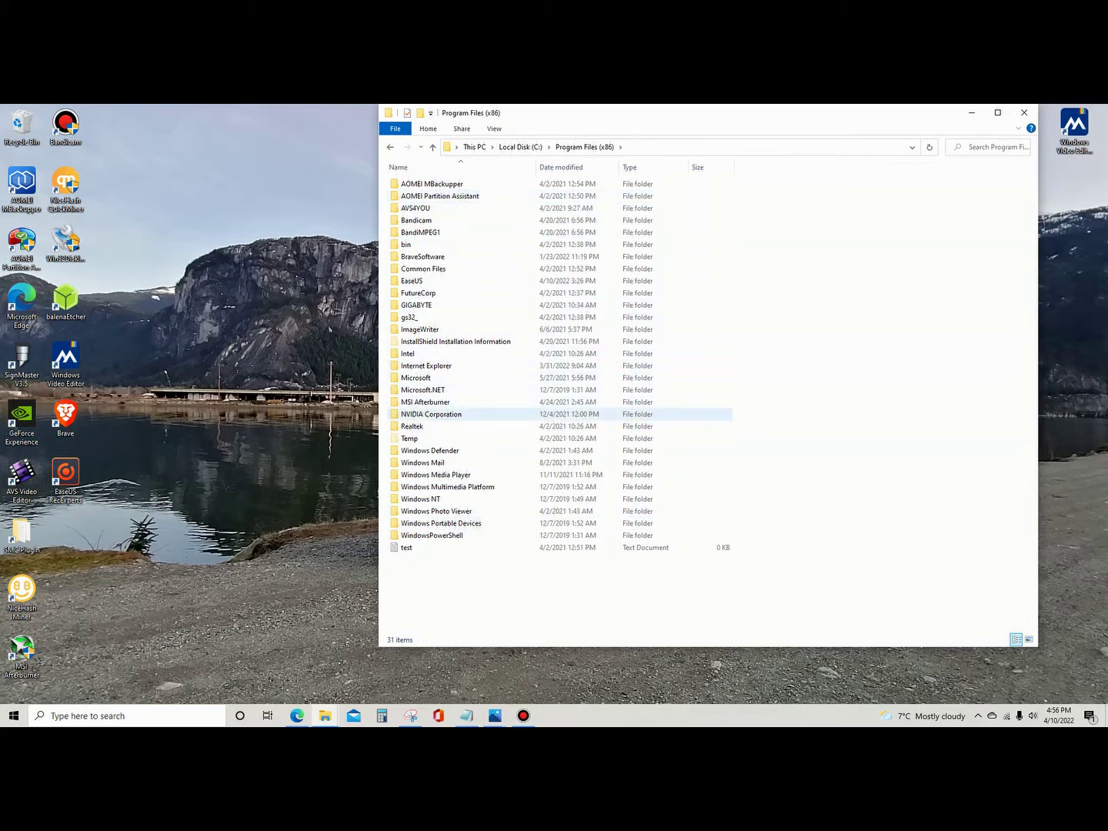
pyautogui.moveTo(445, 416)
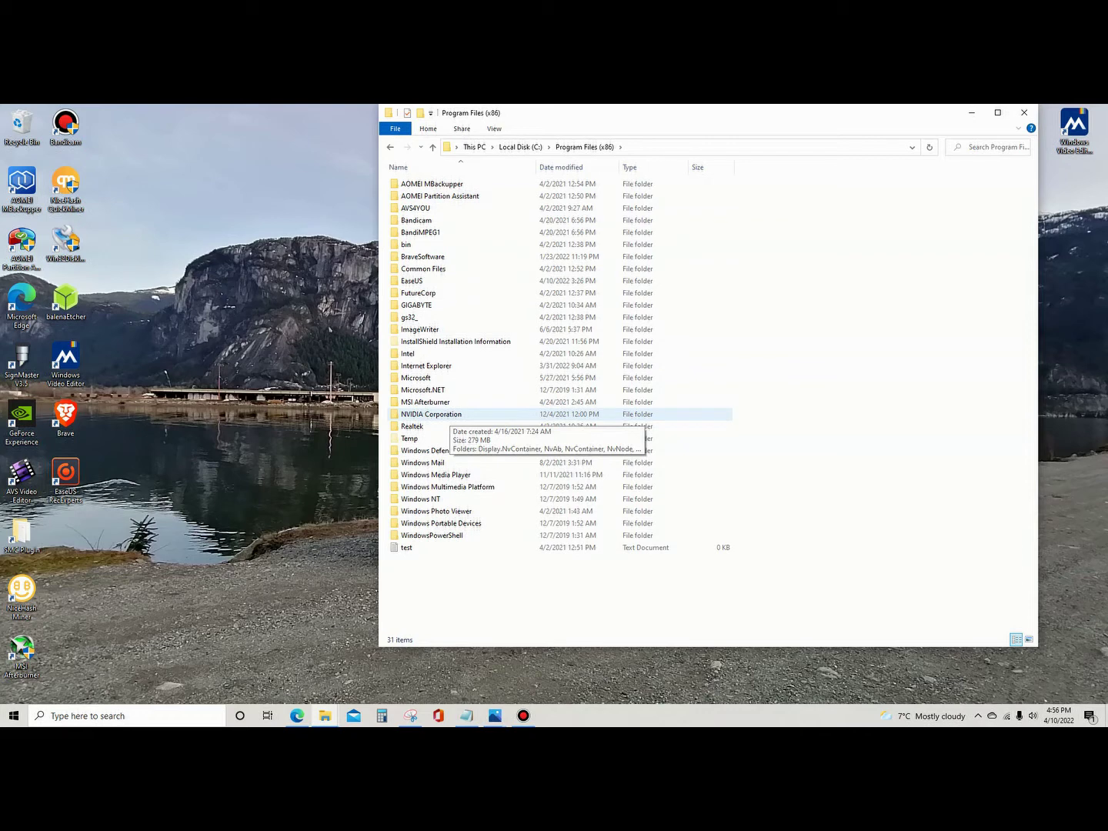
pyautogui.doubleClick(445, 416)
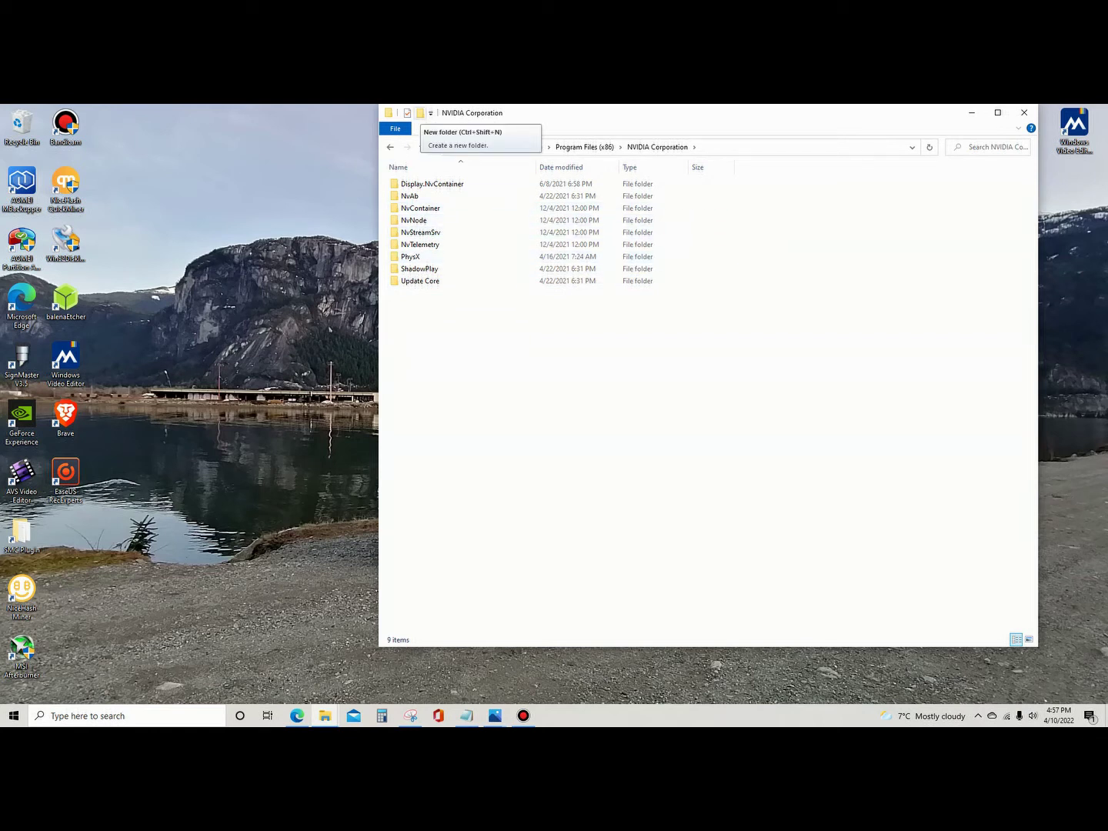
# Create a new folder named NVSMI in Program Files (x86)\NVIDIA Corporation, granting administrator permission
pyautogui.click(420, 113)
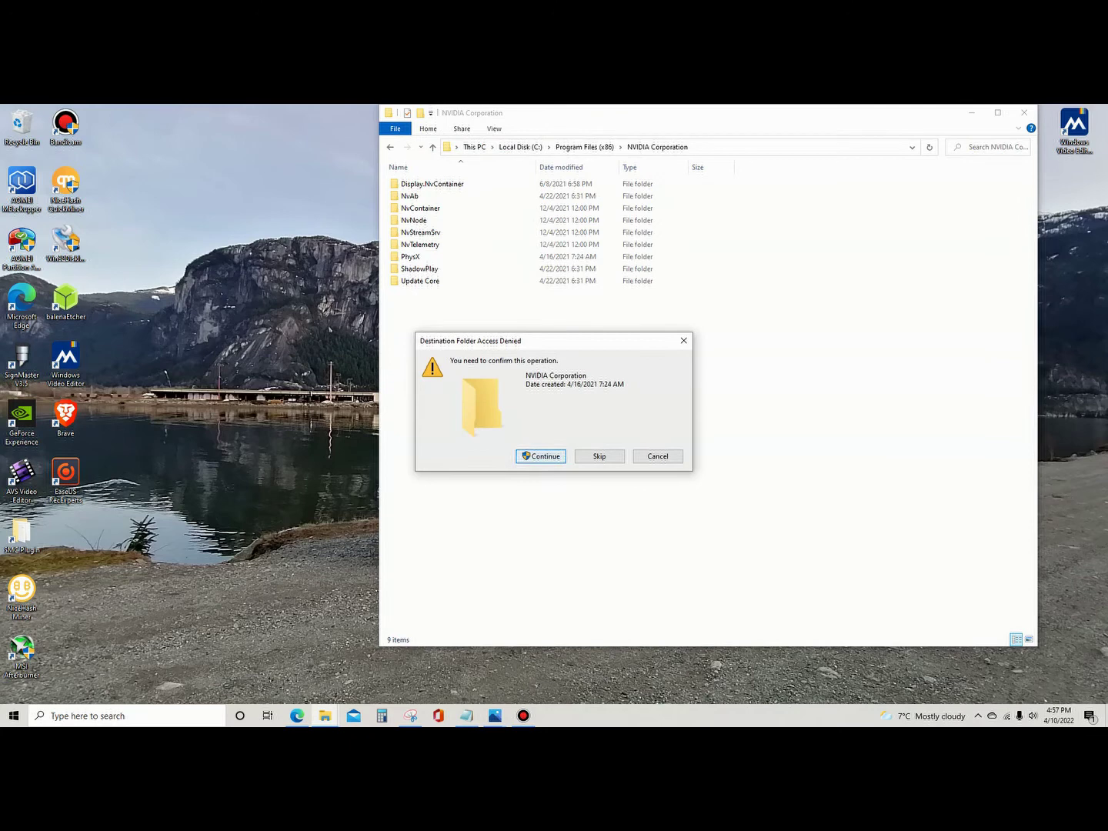
pyautogui.click(539, 456)
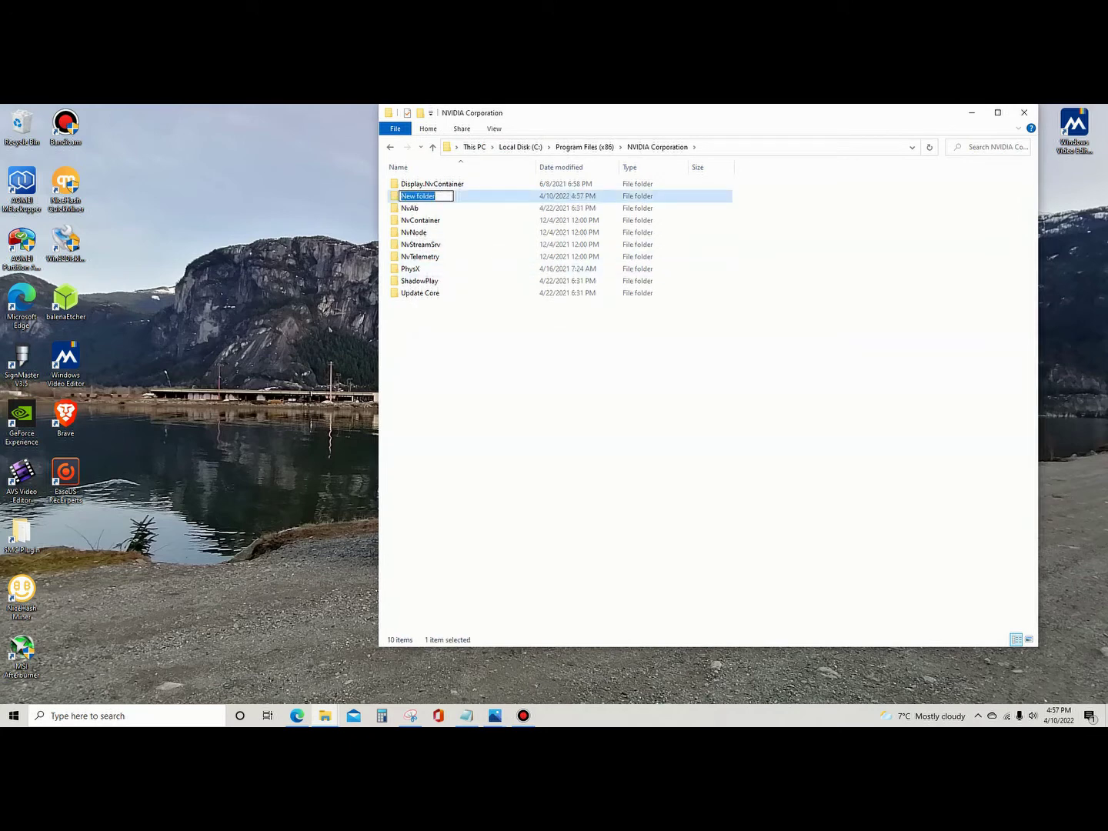
pyautogui.write('NVSMI')
pyautogui.press('Return')
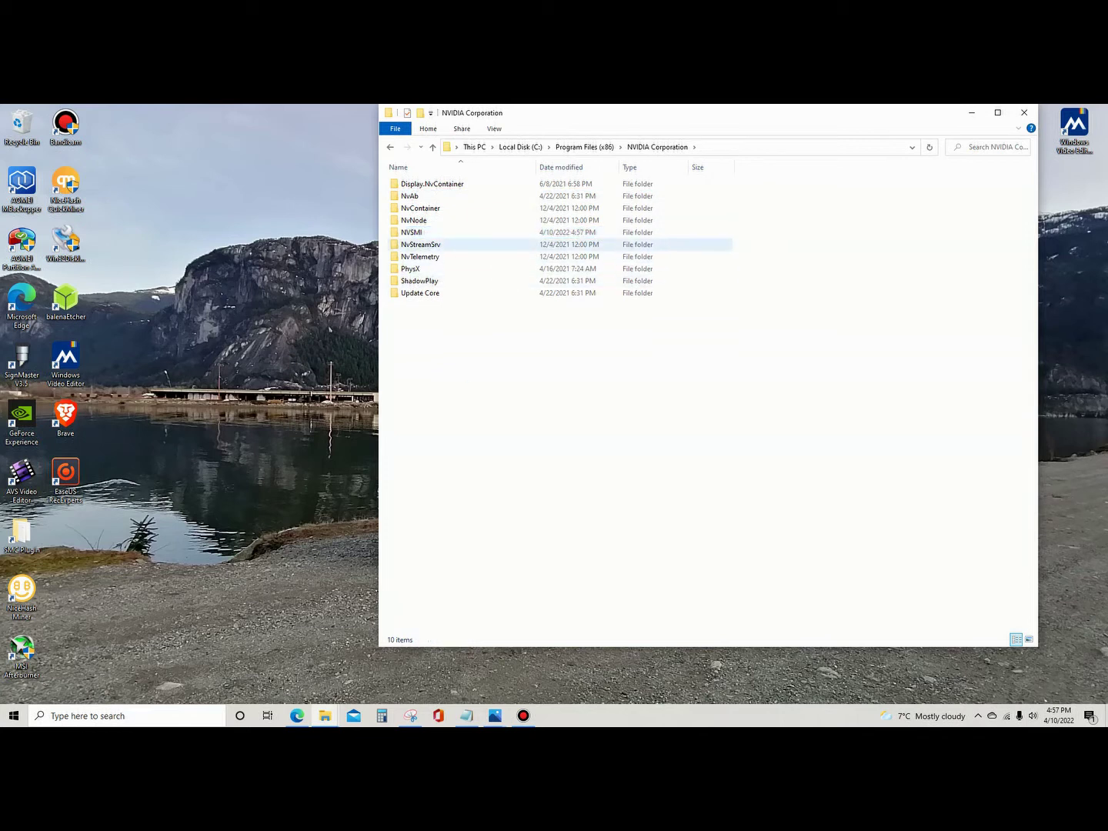
# Paste nvml.dll into the Program Files (x86)\NVIDIA Corporation\NVSMI folder with administrator permission, then reopen the folder to check it
pyautogui.press('Return')
pyautogui.rightClick(552, 321)
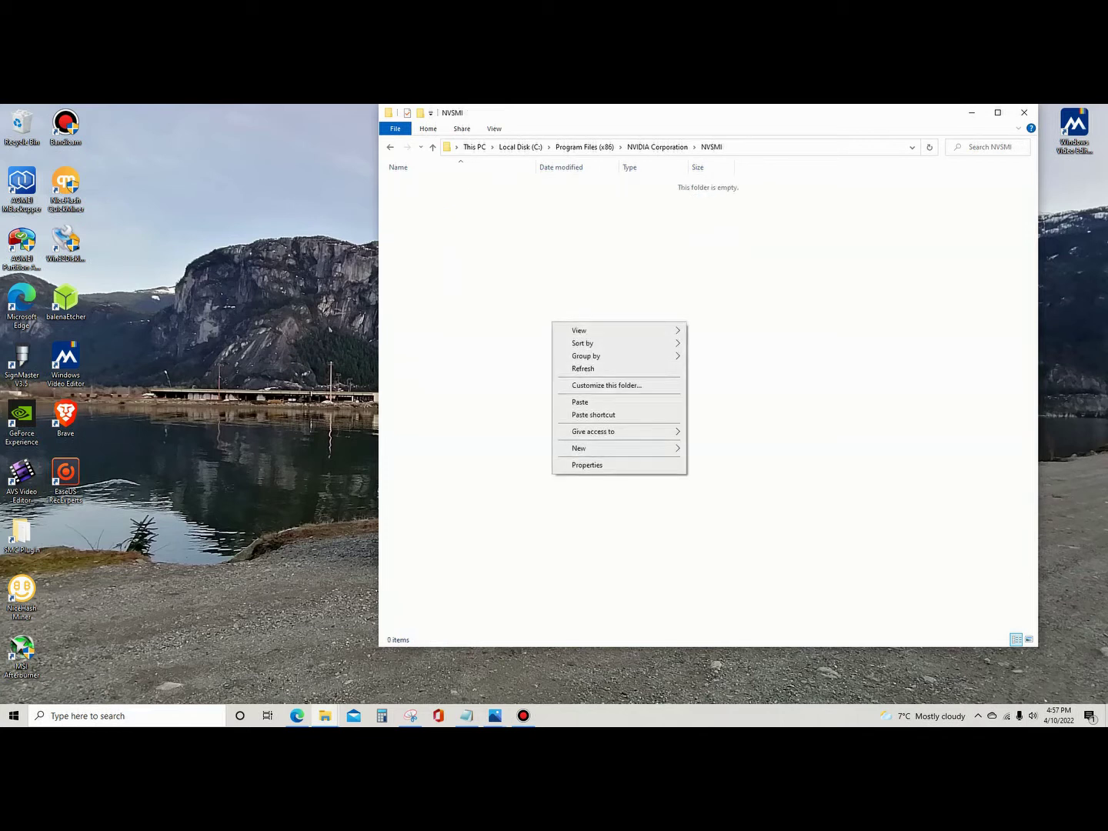
pyautogui.click(577, 400)
pyautogui.click(522, 331)
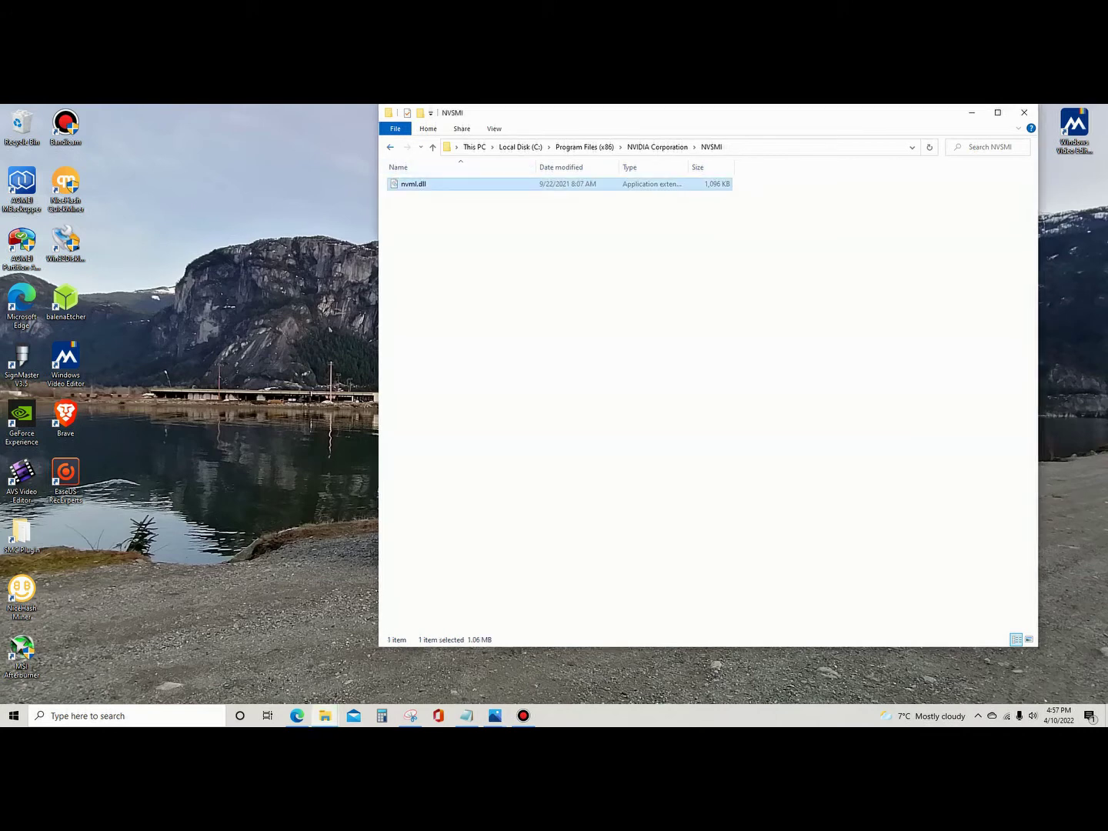
pyautogui.hotkey('alt', 'Left')
pyautogui.hotkey('alt', 'Left')
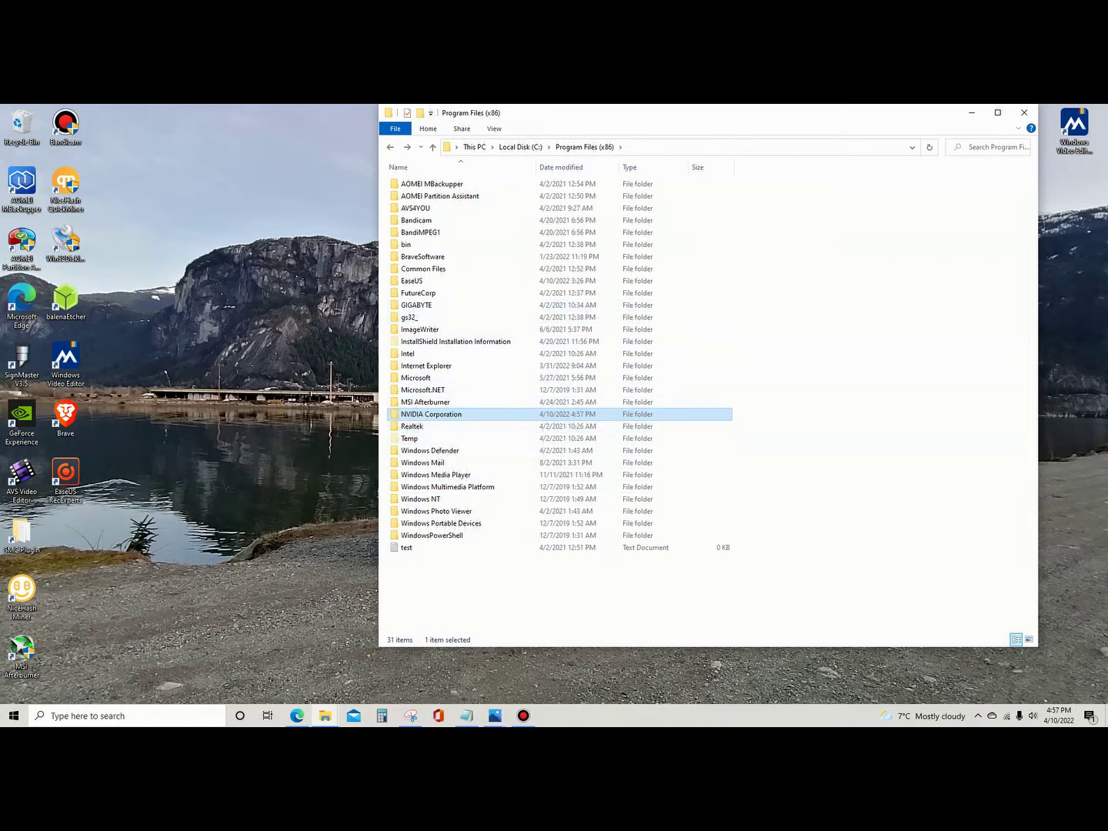
pyautogui.press('Return')
pyautogui.doubleClick(412, 232)
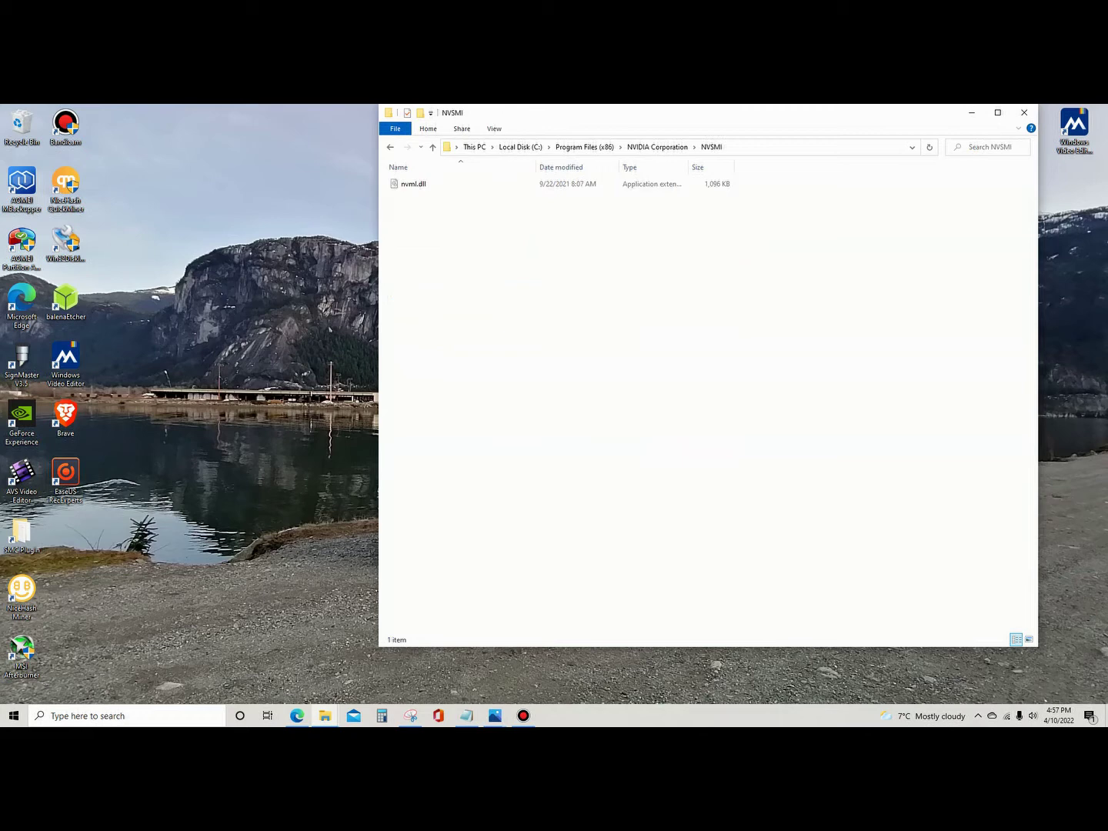
# Check the NVSMI folder under Program Files\NVIDIA Corporation for the copied nvml.dll
pyautogui.hotkey('alt', 'Left')
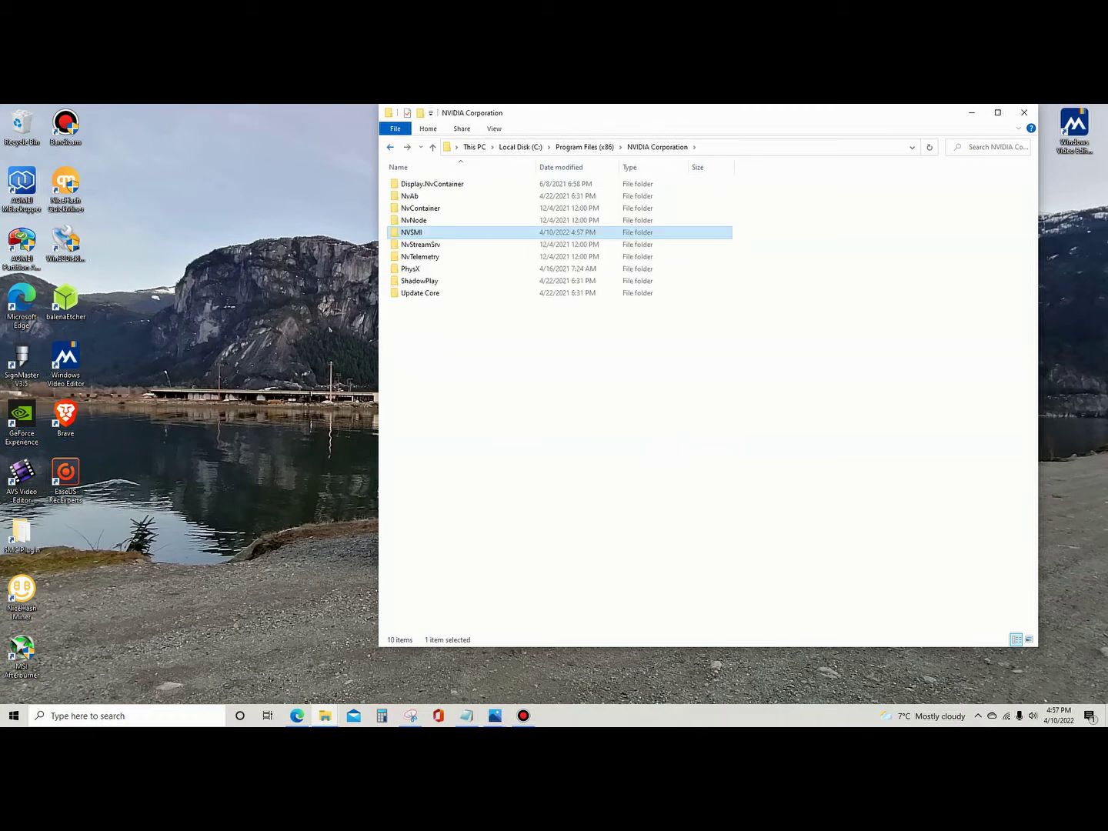
pyautogui.hotkey('alt', 'Left')
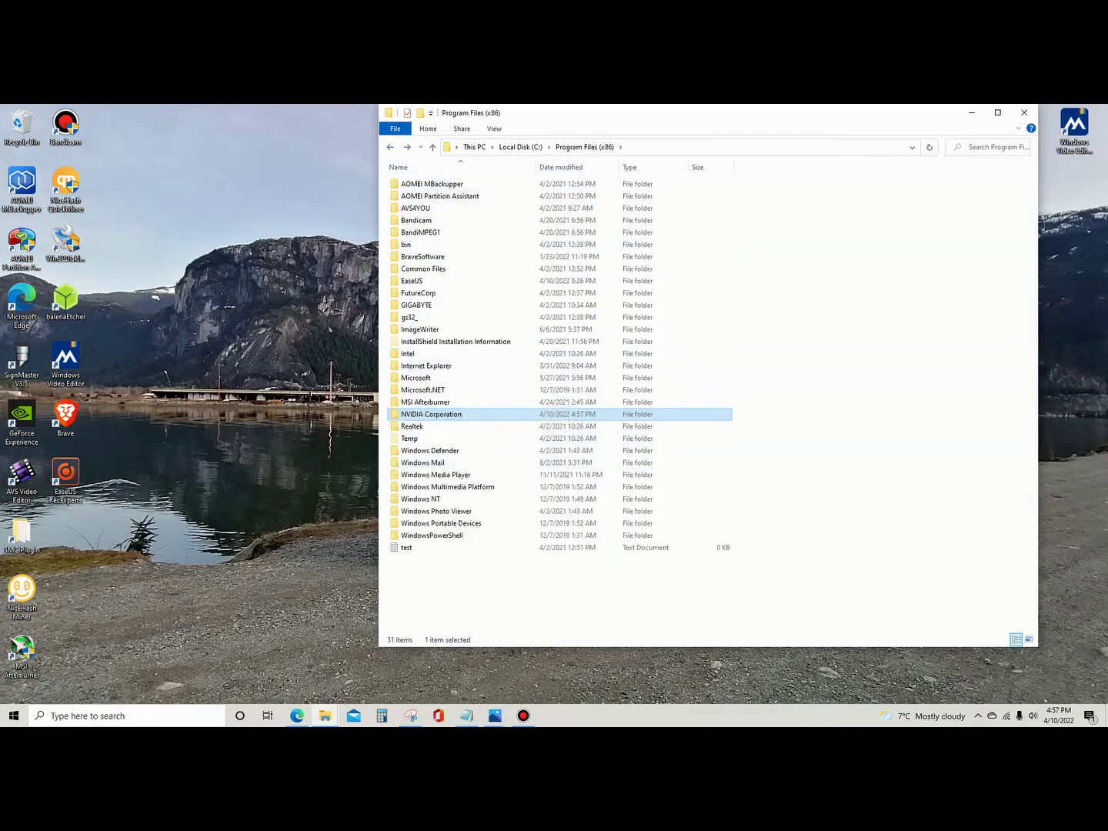
pyautogui.hotkey('alt', 'Left')
pyautogui.doubleClick(421, 256)
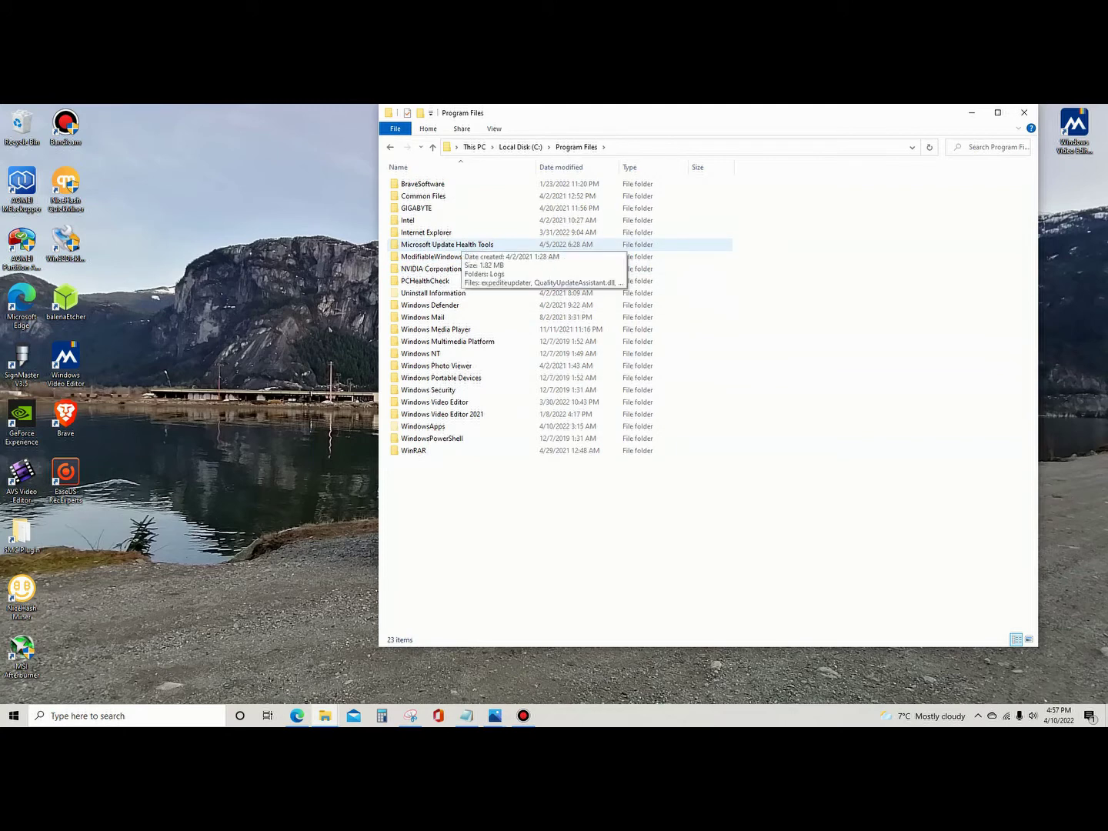
pyautogui.doubleClick(431, 268)
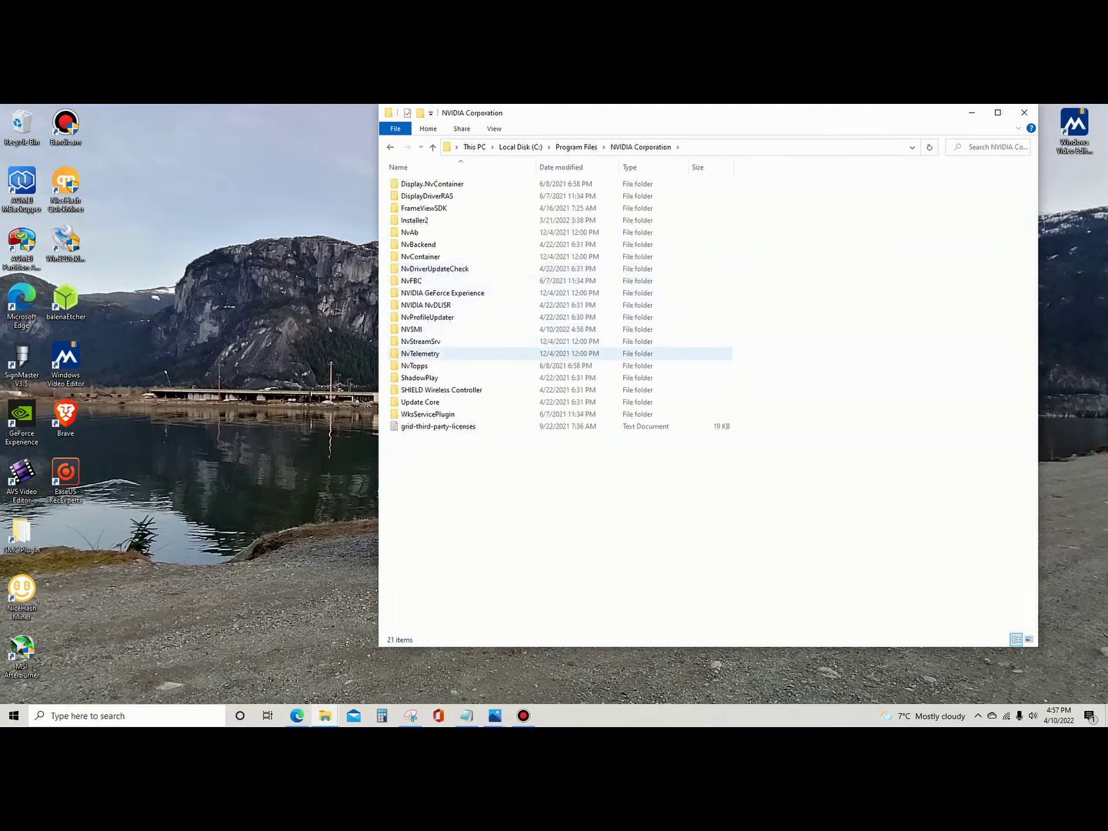
pyautogui.doubleClick(416, 328)
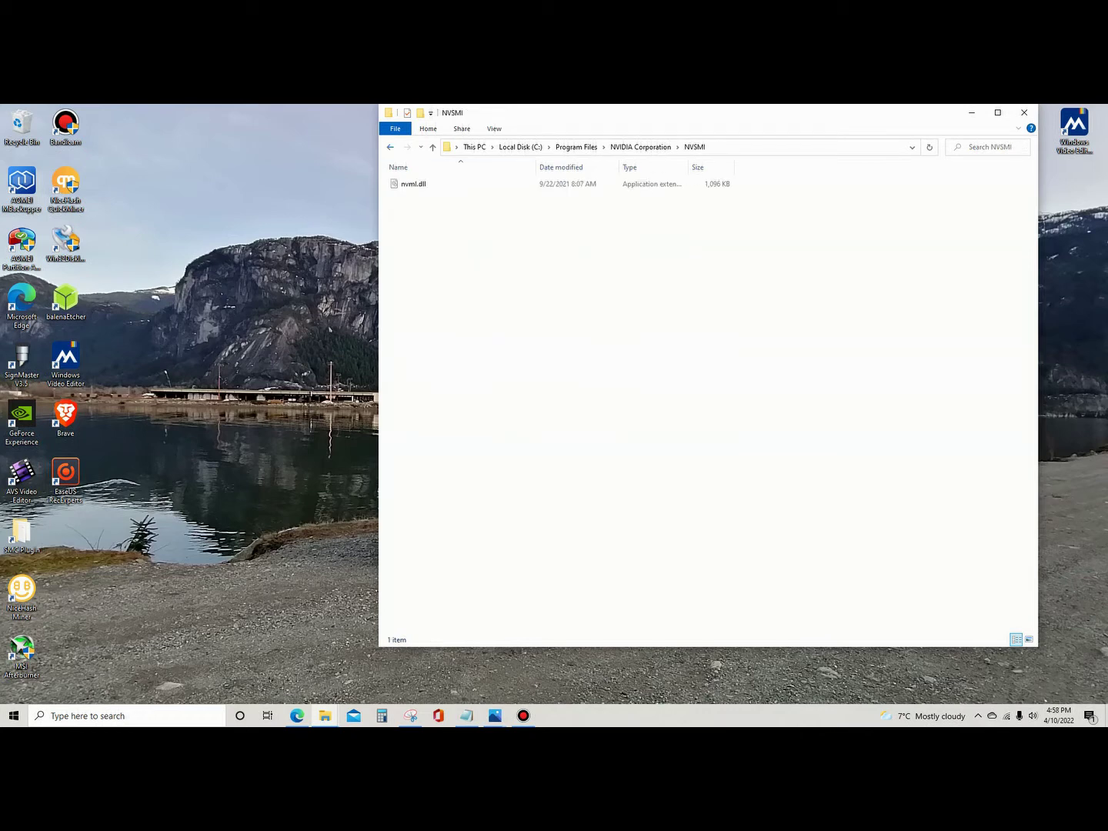
# Check the NVSMI folder under Windows\System32 for the copied nvml.dll, then go back up to the Windows folder
pyautogui.hotkey('alt', 'Left')
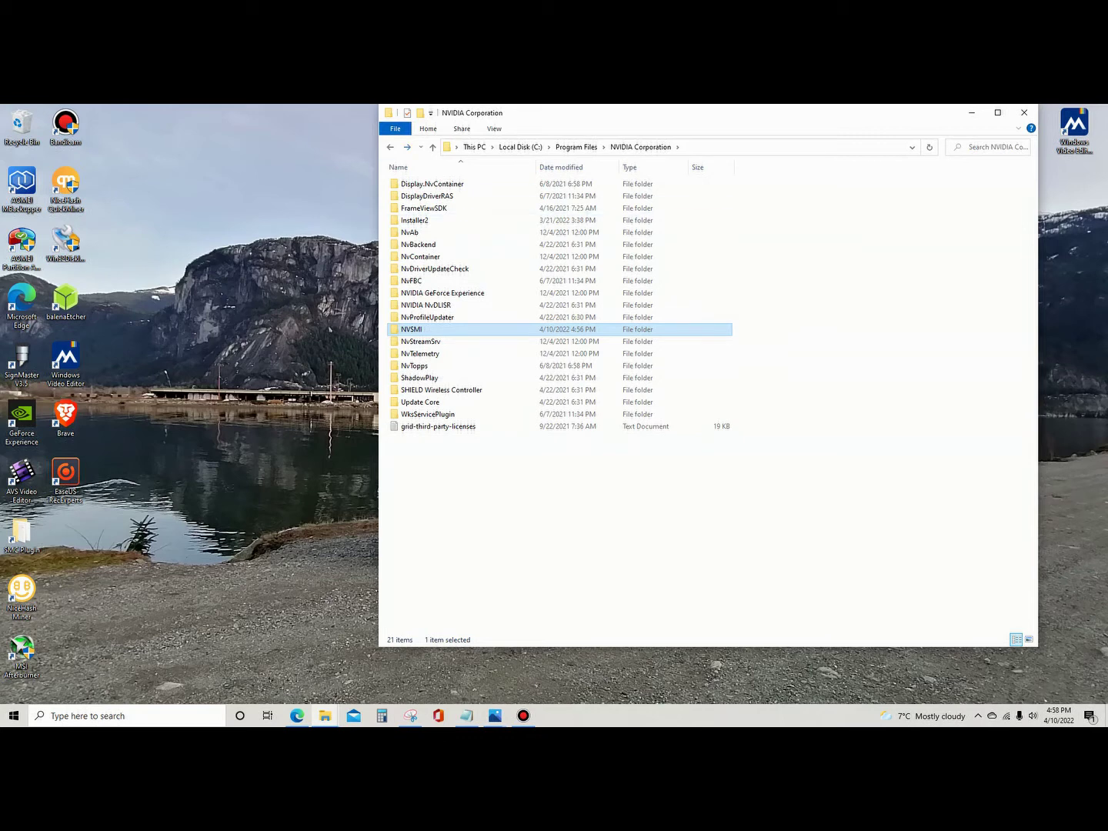
pyautogui.click(520, 146)
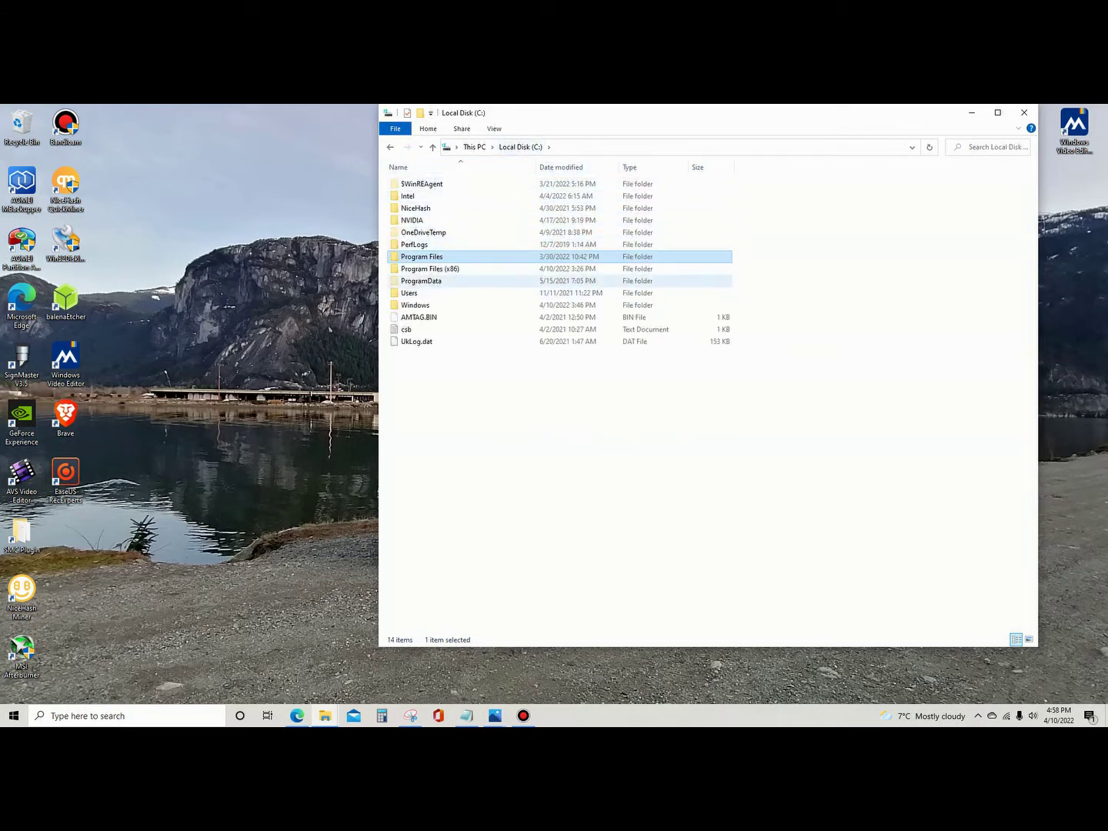
pyautogui.click(415, 305)
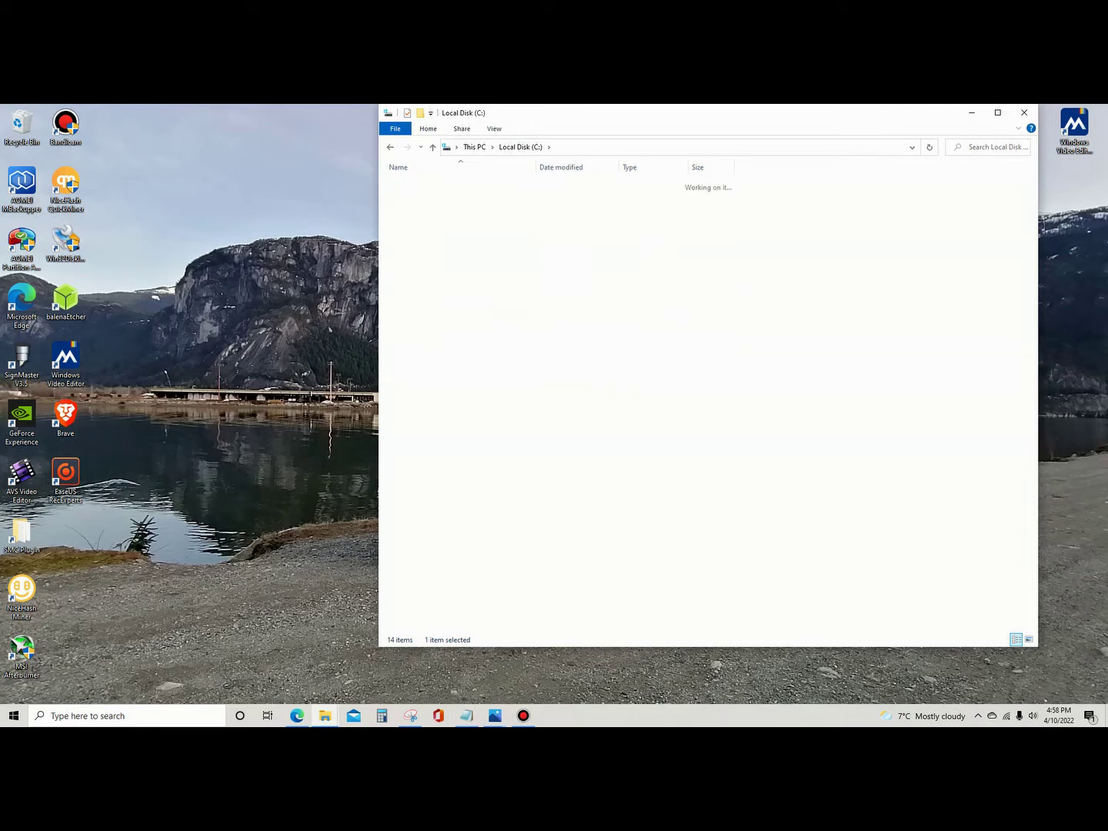
pyautogui.doubleClick(415, 305)
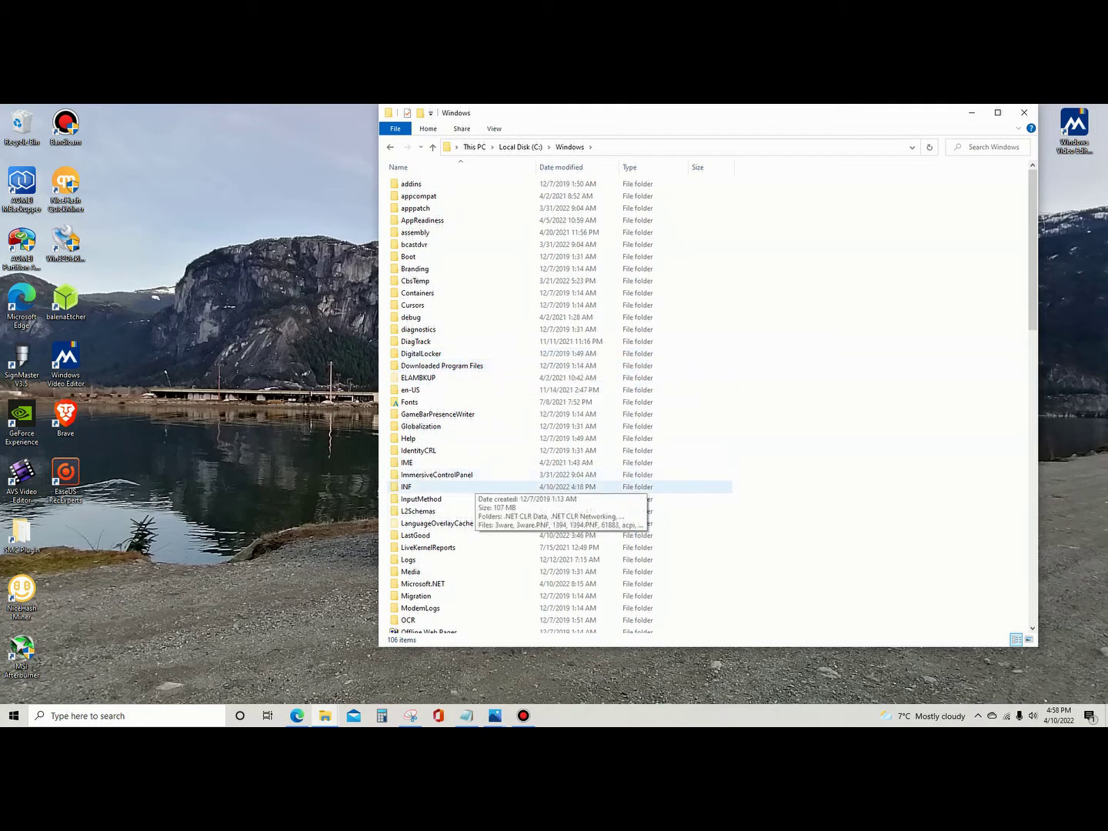
pyautogui.press('s')
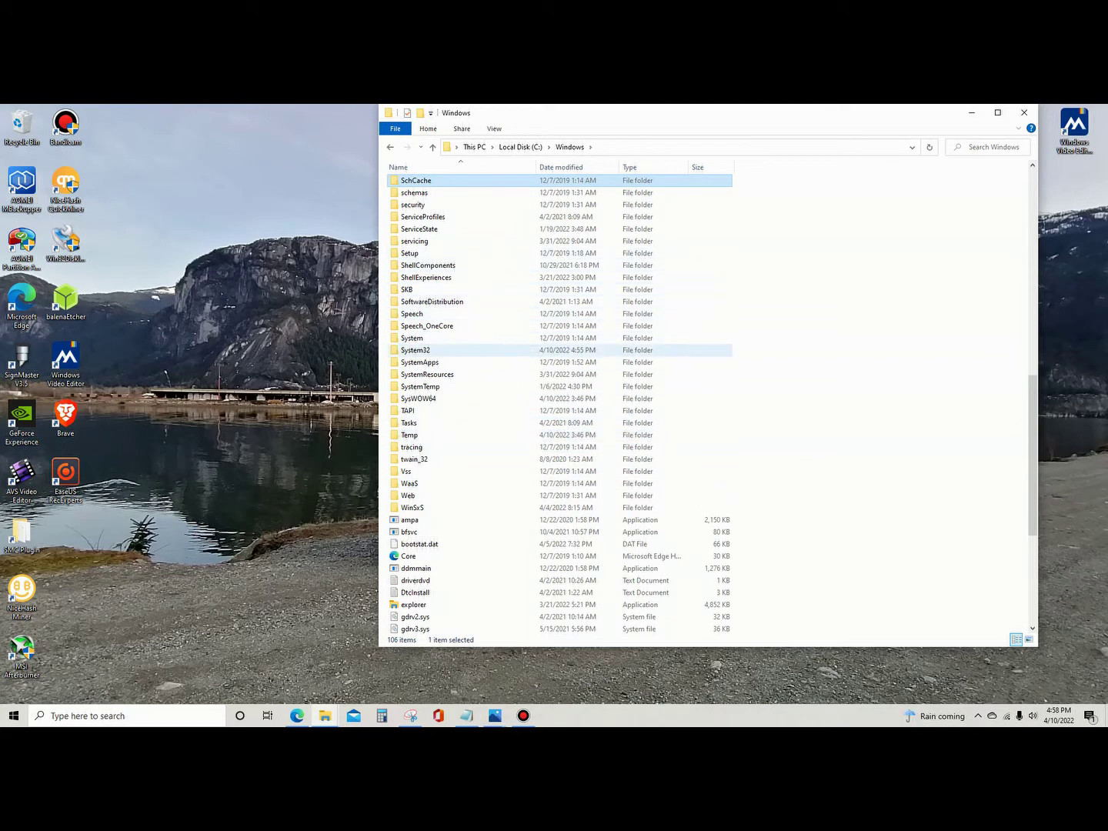
pyautogui.doubleClick(416, 350)
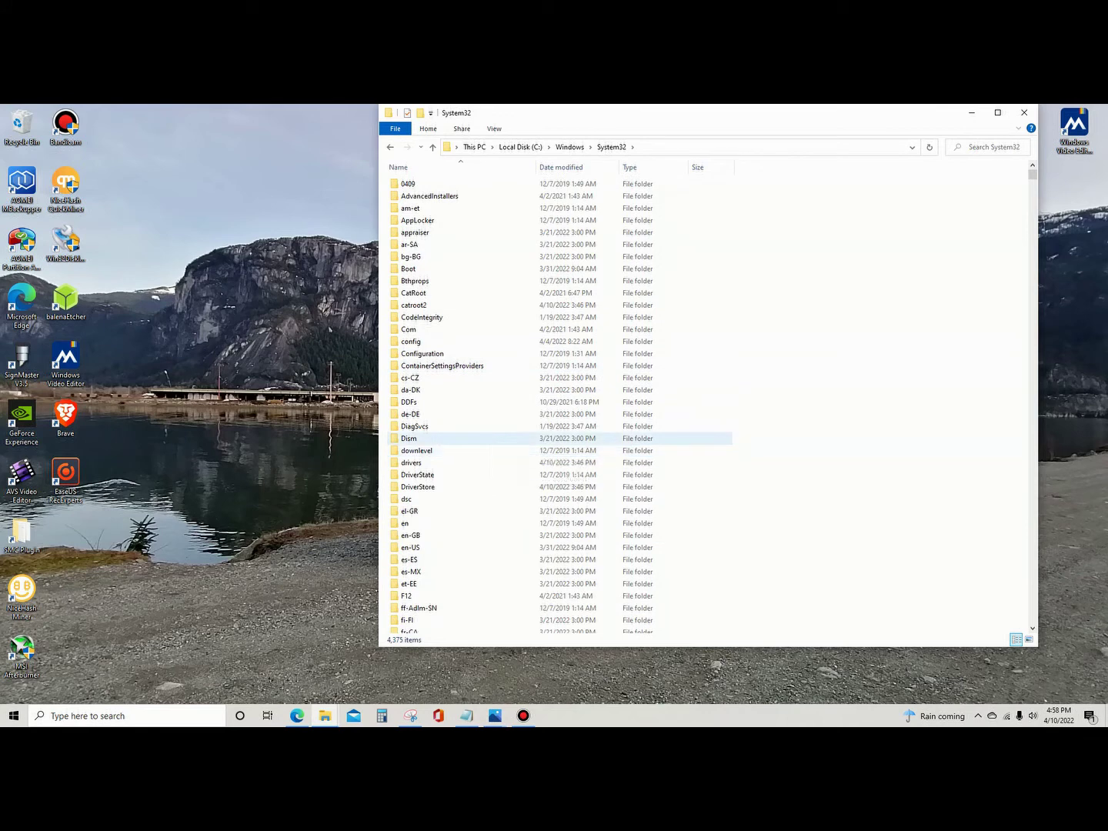
pyautogui.press('n')
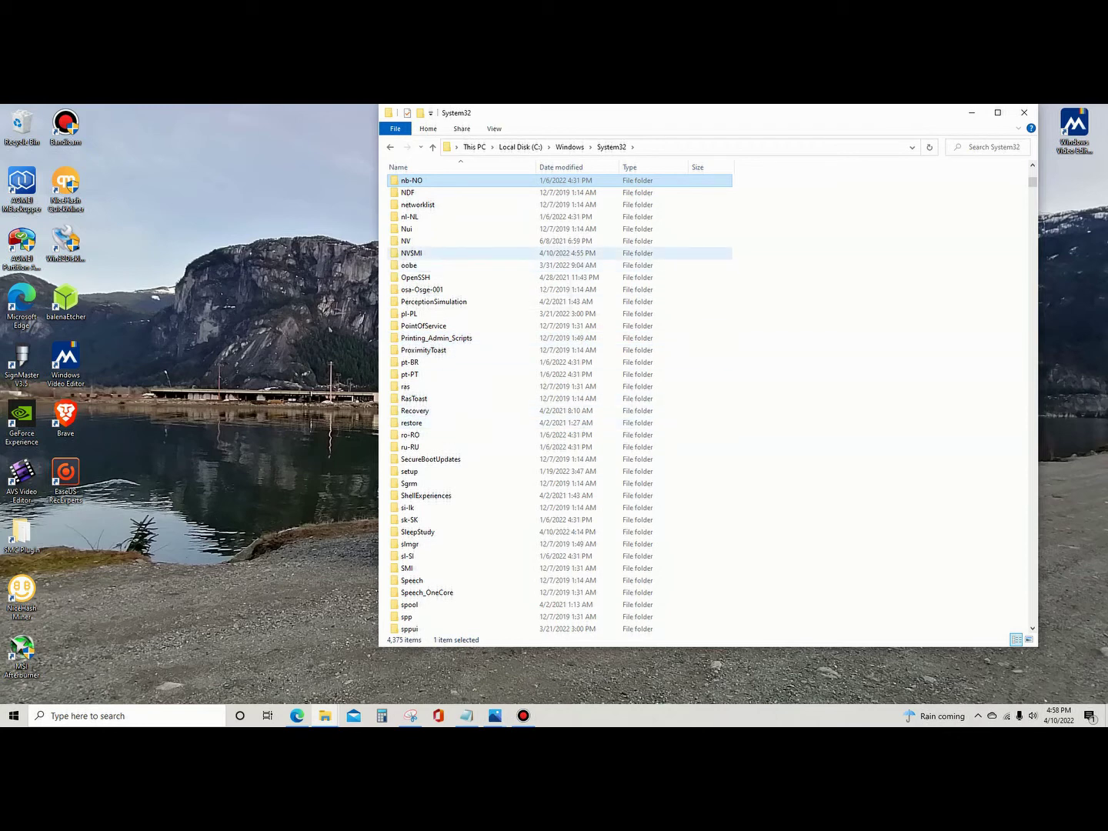
pyautogui.doubleClick(412, 253)
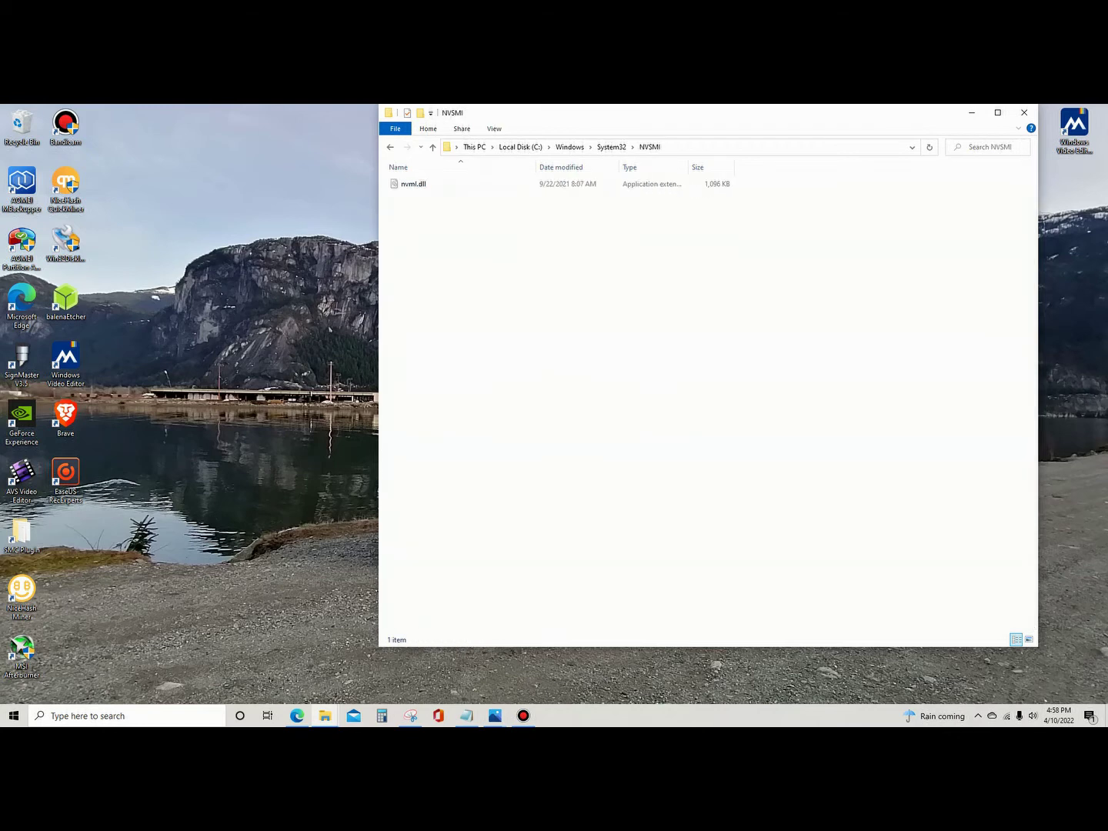
pyautogui.hotkey('alt', 'Up')
pyautogui.hotkey('alt', 'Up')
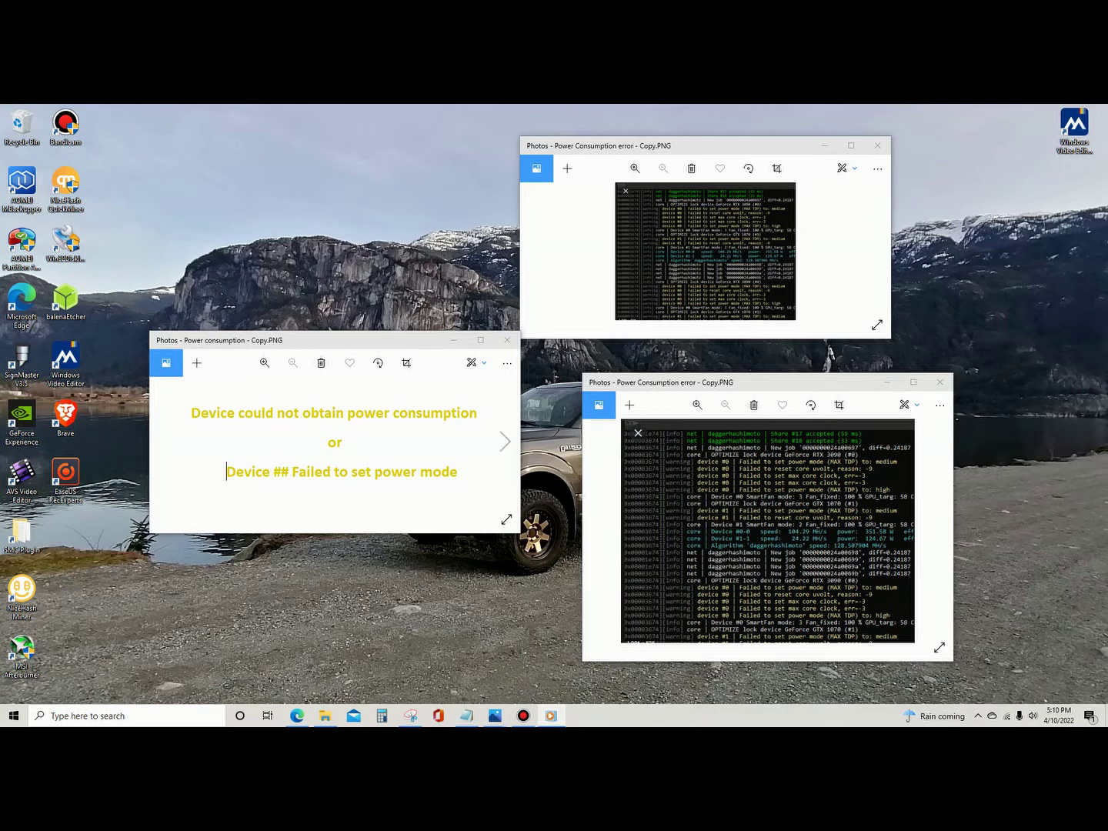
pyautogui.moveTo(597, 526)
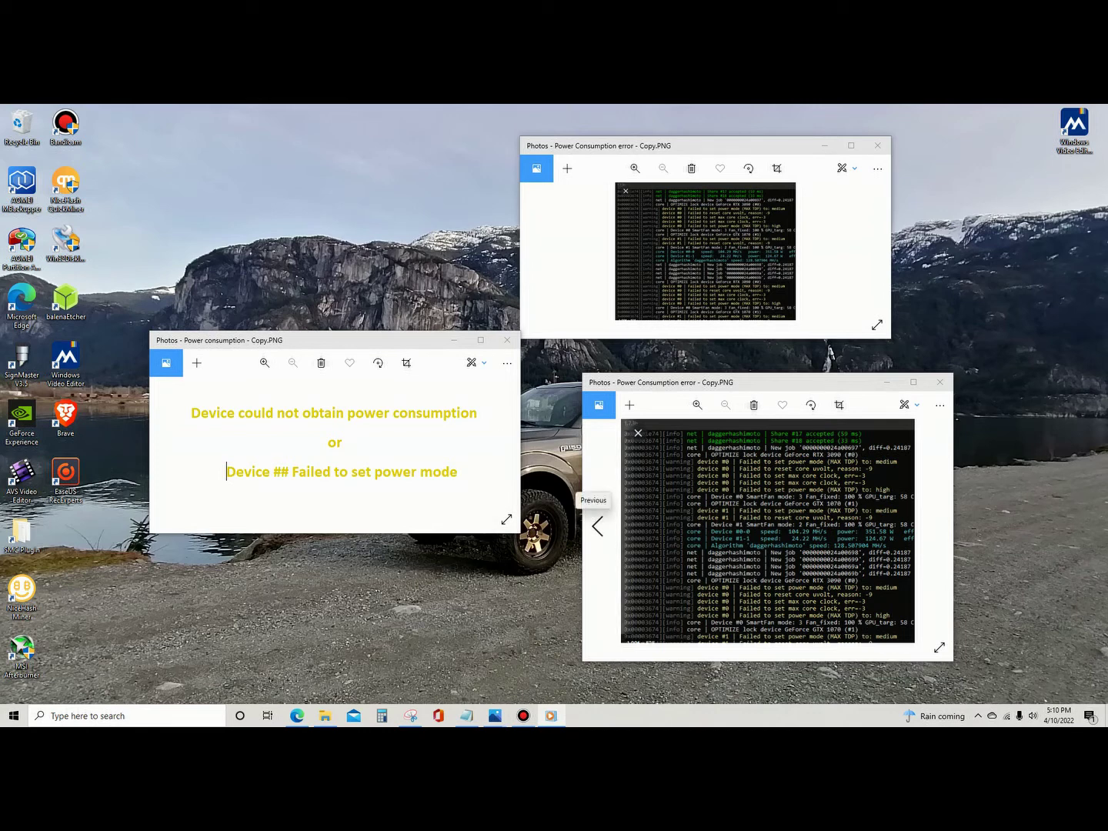